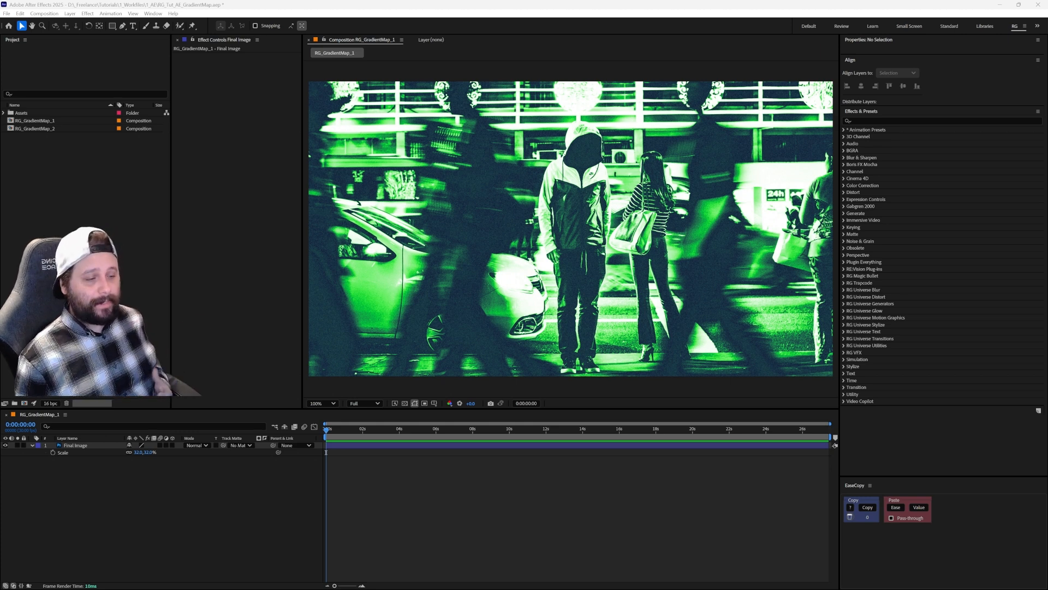
# - Add the street photo JPG from the Assets folder as the top layer and align its start with 0:00:00:00
pyautogui.click(271, 430)
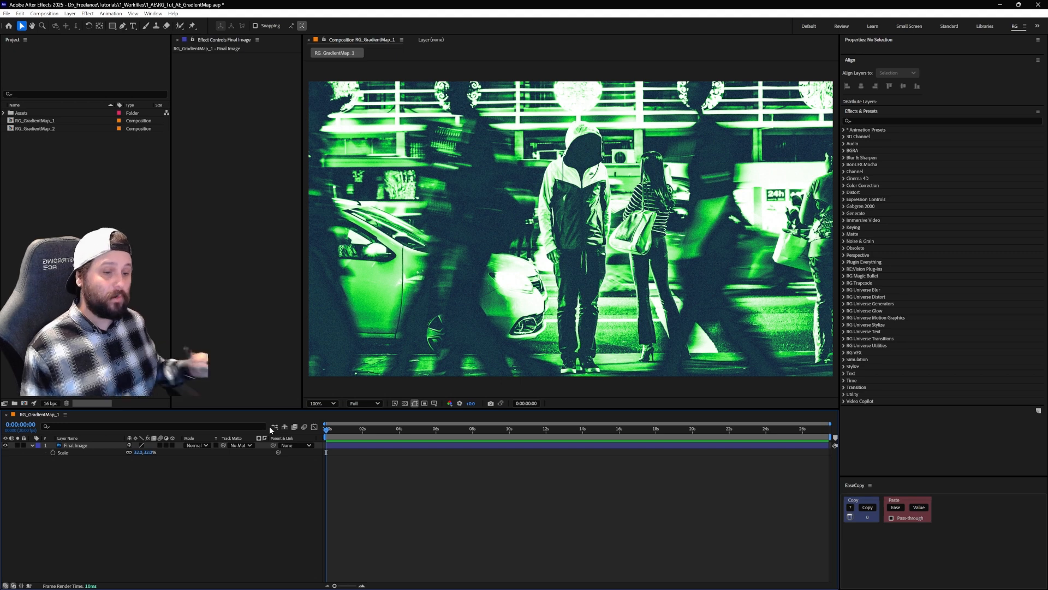
pyautogui.click(3, 112)
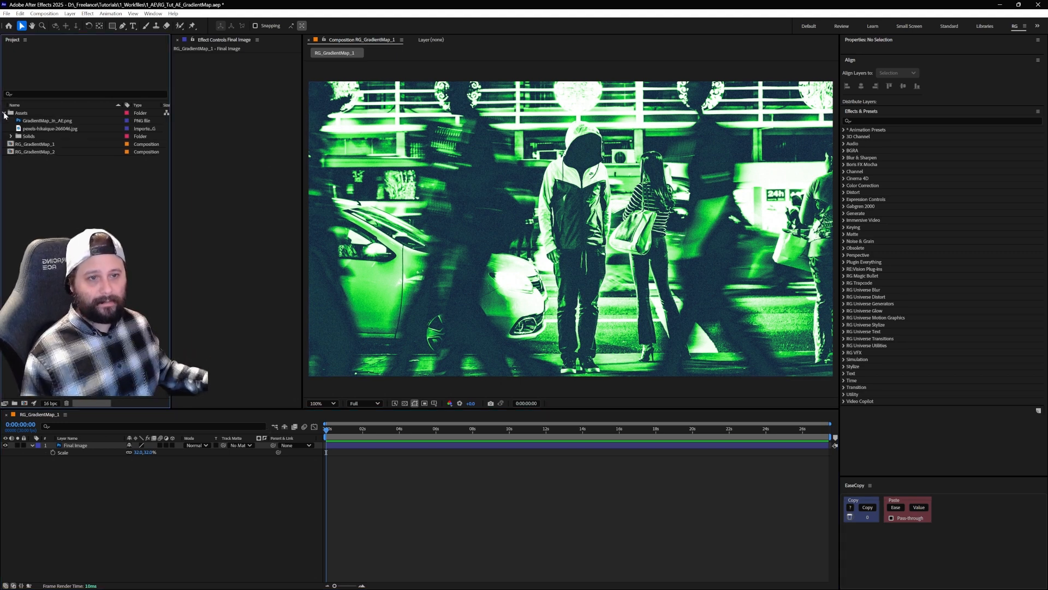
pyautogui.moveTo(50, 129); pyautogui.dragTo(345, 445)
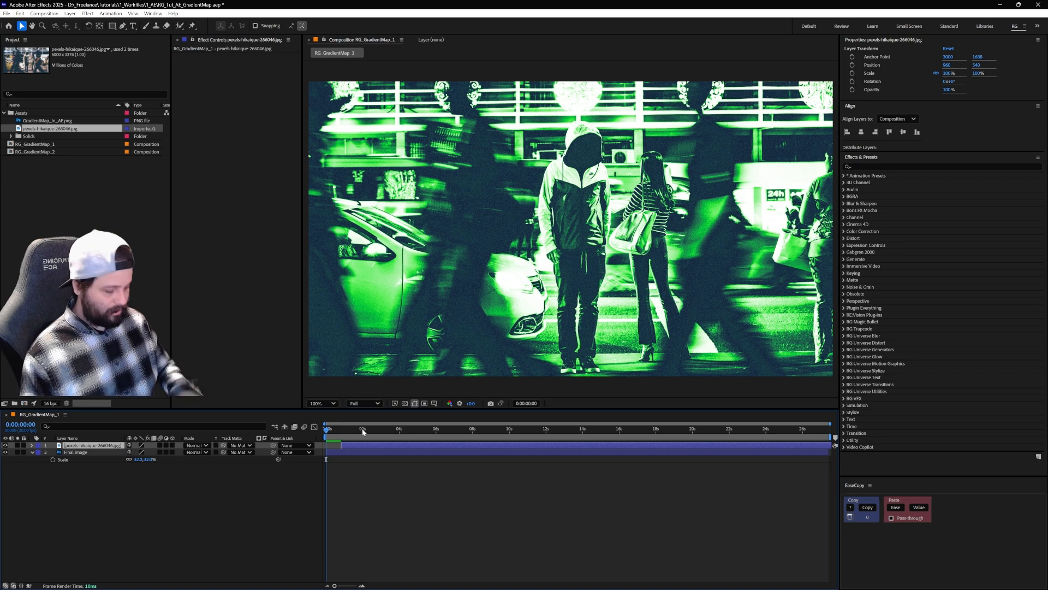
pyautogui.press('[')
pyautogui.scroll(-1, 540, 314)
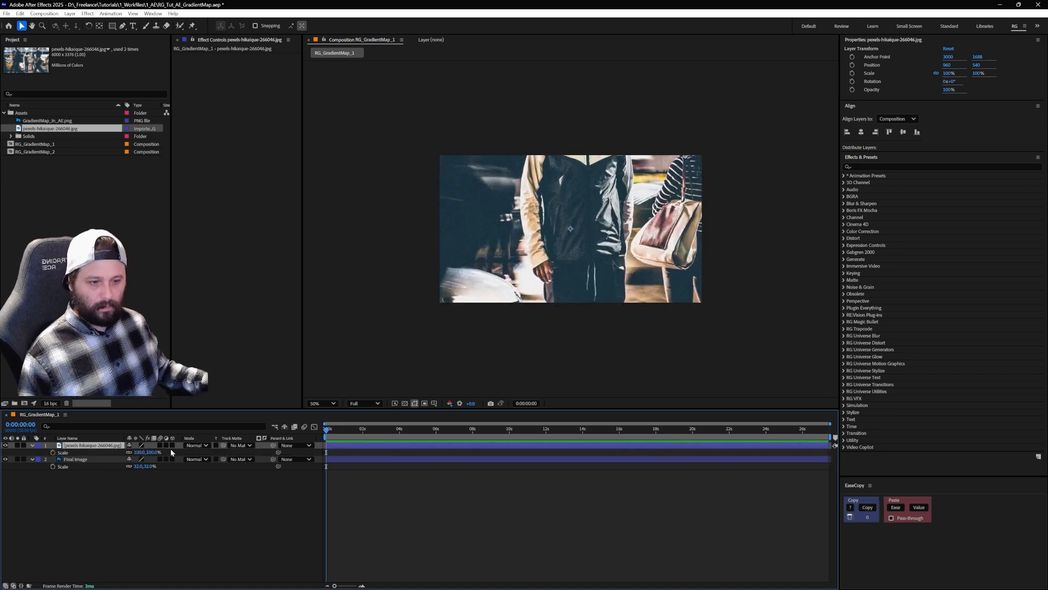
# - Scale the photo layer to 32% and hide the Final Image layer, collapsing both layers' properties
pyautogui.press('s')
pyautogui.hotkey('ctrl', 'v')
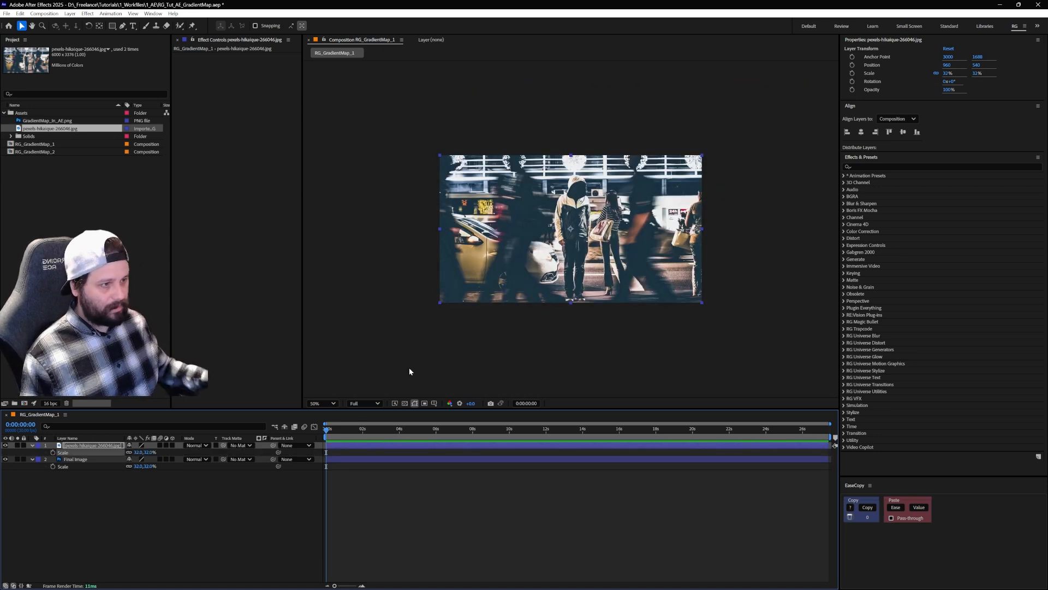
pyautogui.click(5, 459)
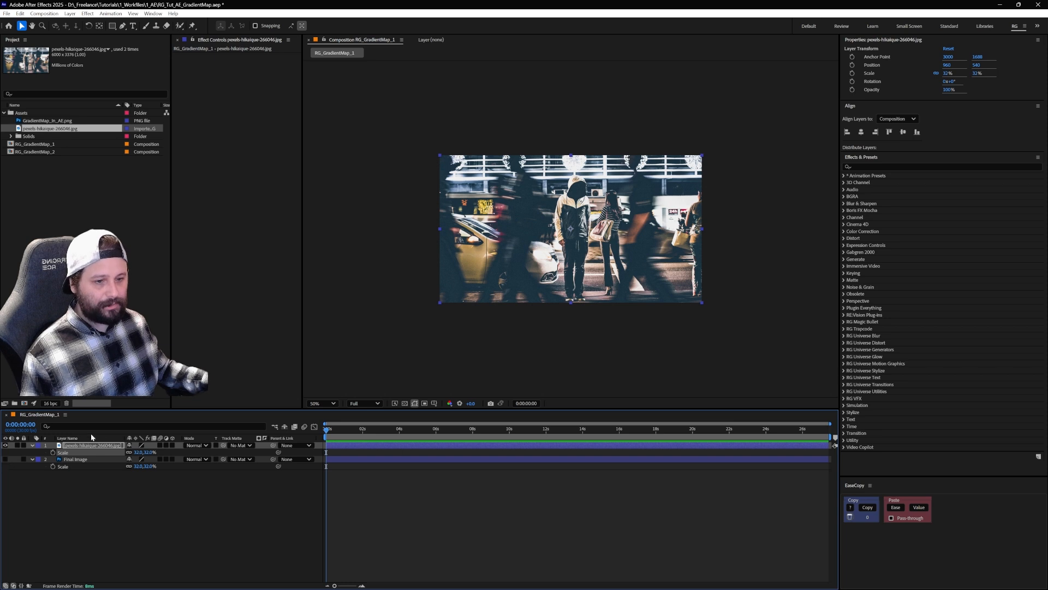
pyautogui.click(32, 459)
pyautogui.click(32, 446)
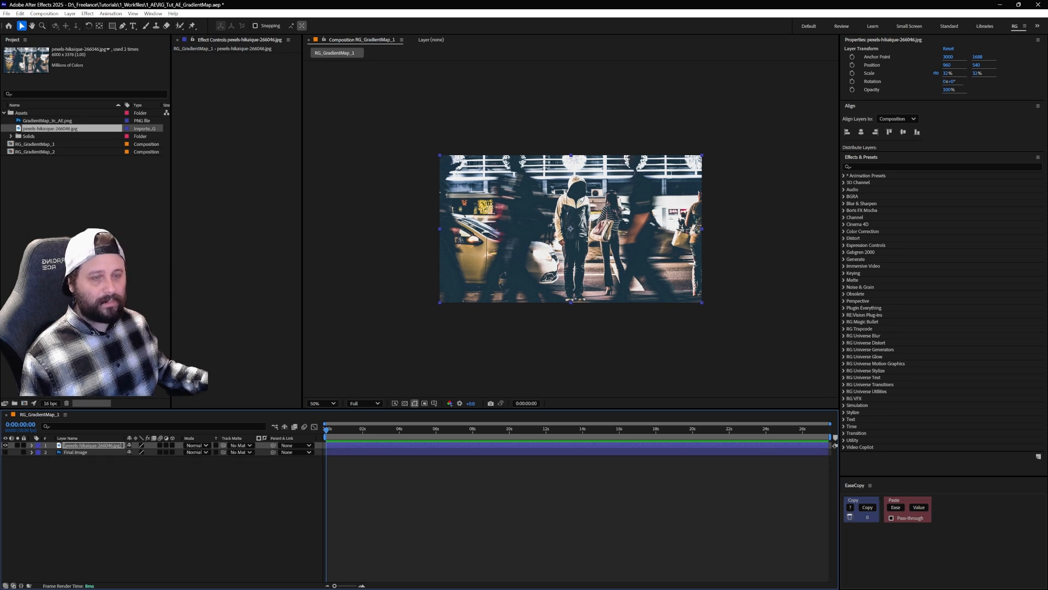
# - Create an adjustment layer above the photo and name it Gradient Map
pyautogui.click(69, 13)
pyautogui.moveTo(81, 24)
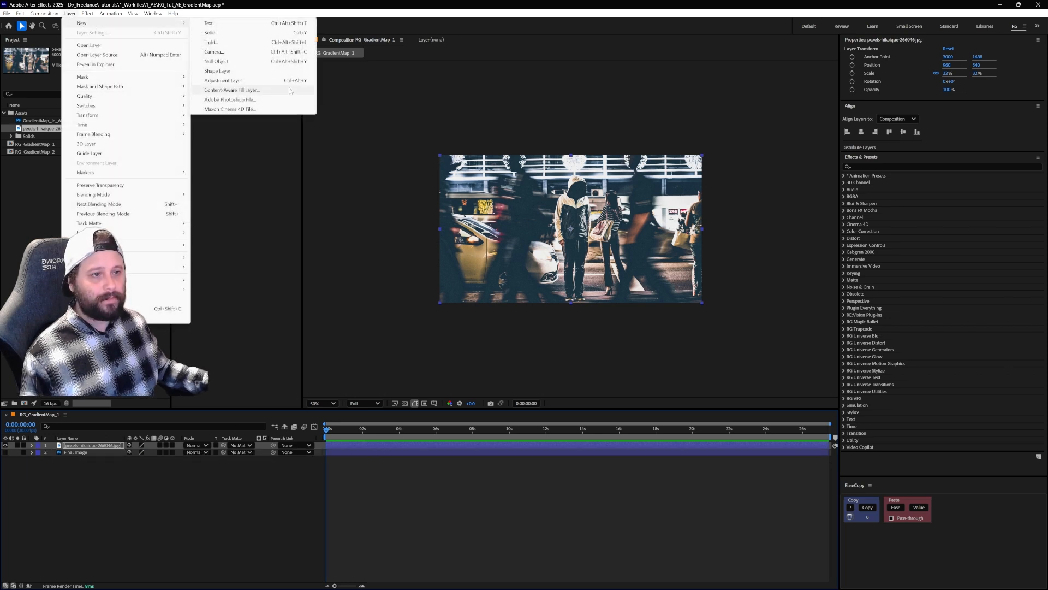
pyautogui.click(245, 80)
pyautogui.rightClick(105, 447)
pyautogui.click(126, 418)
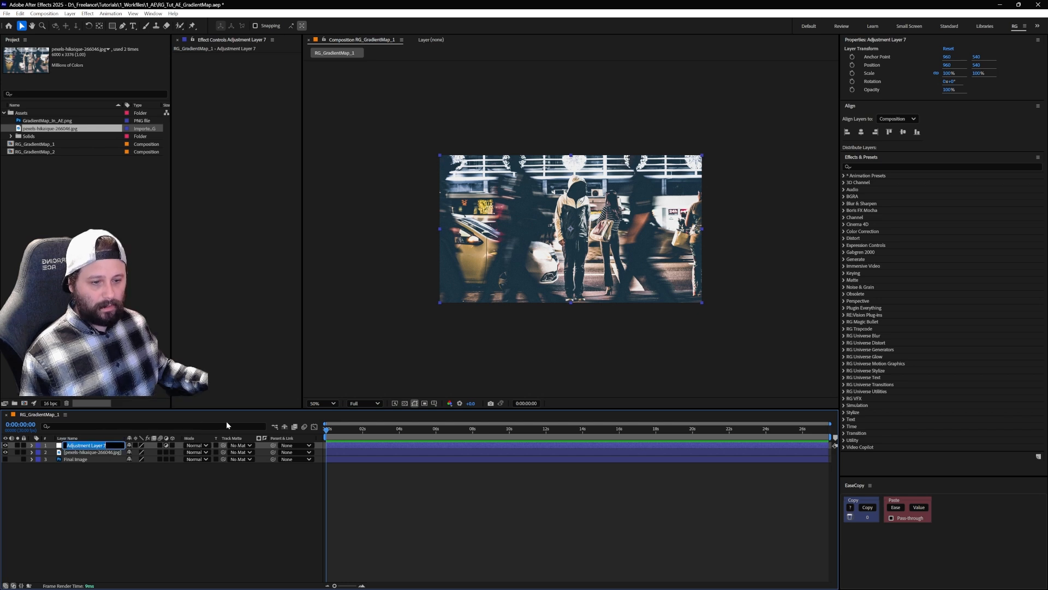
pyautogui.write('Gradient Map')
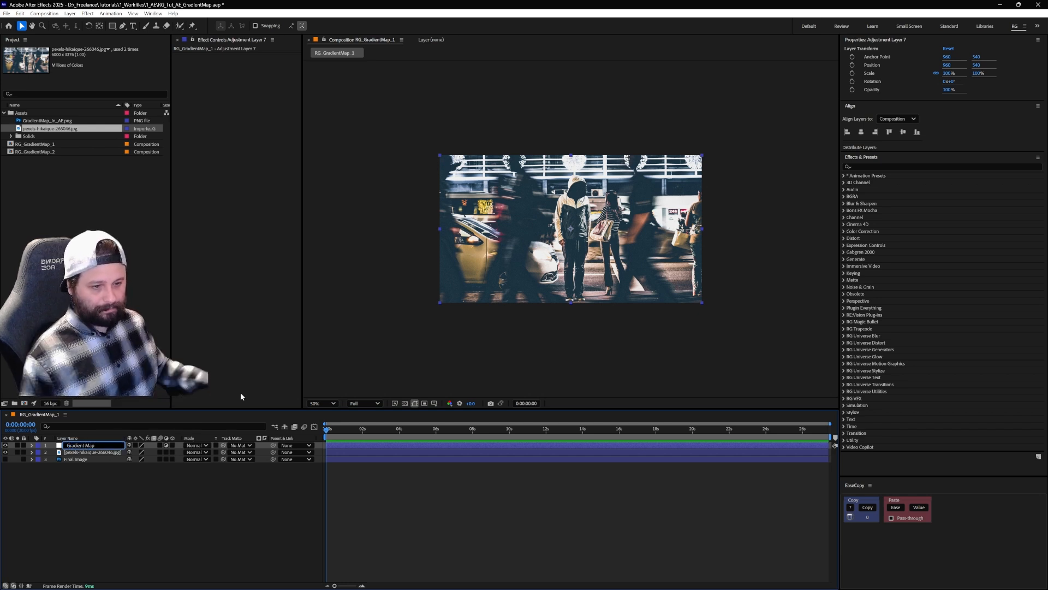
# - Apply the Colorama effect to the Gradient Map adjustment layer
pyautogui.click(915, 167)
pyautogui.write('co')
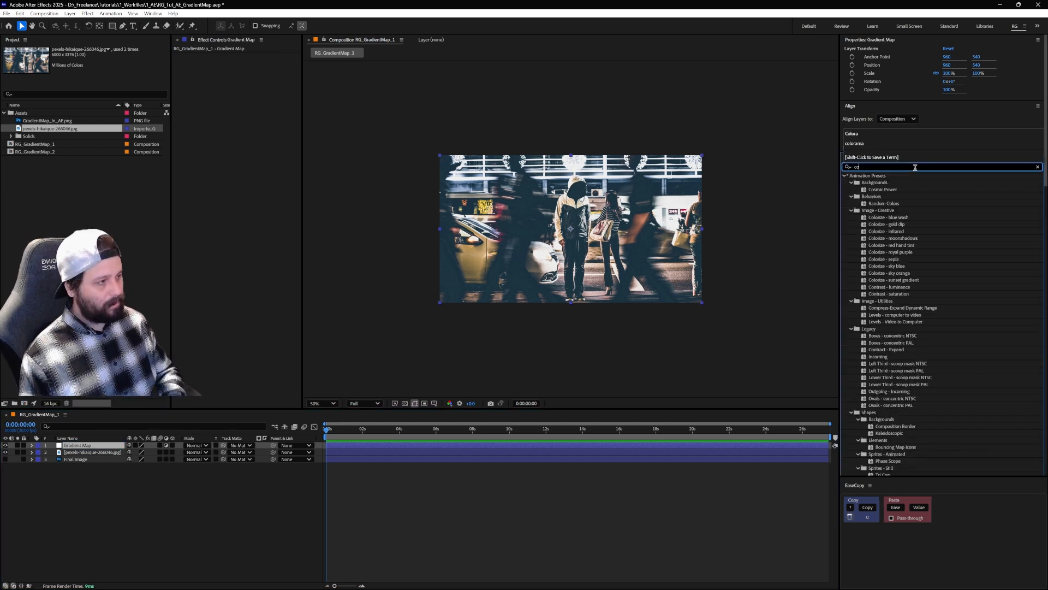
pyautogui.write('lorama')
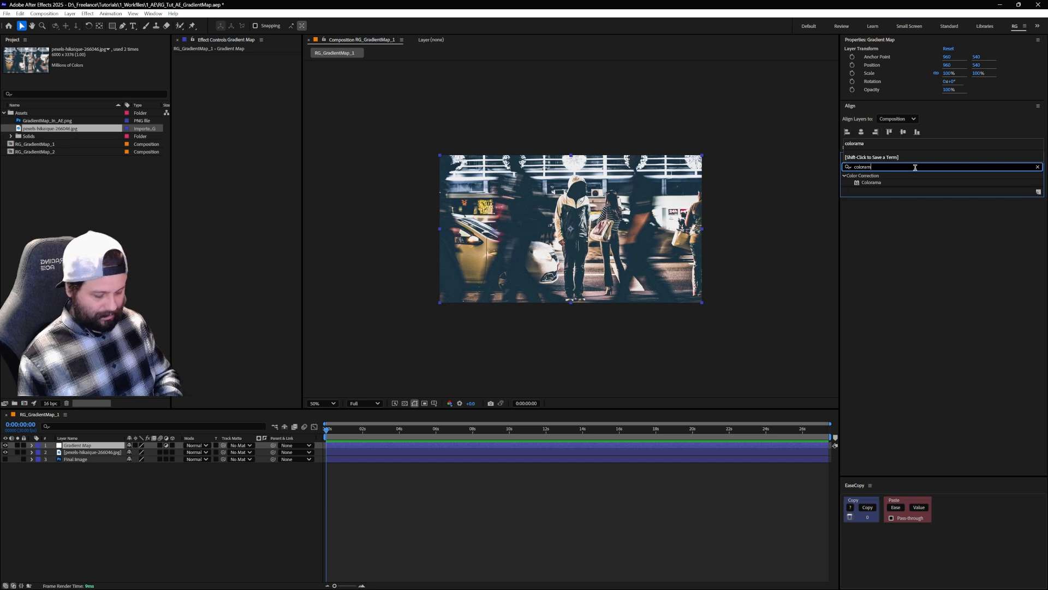
pyautogui.doubleClick(856, 184)
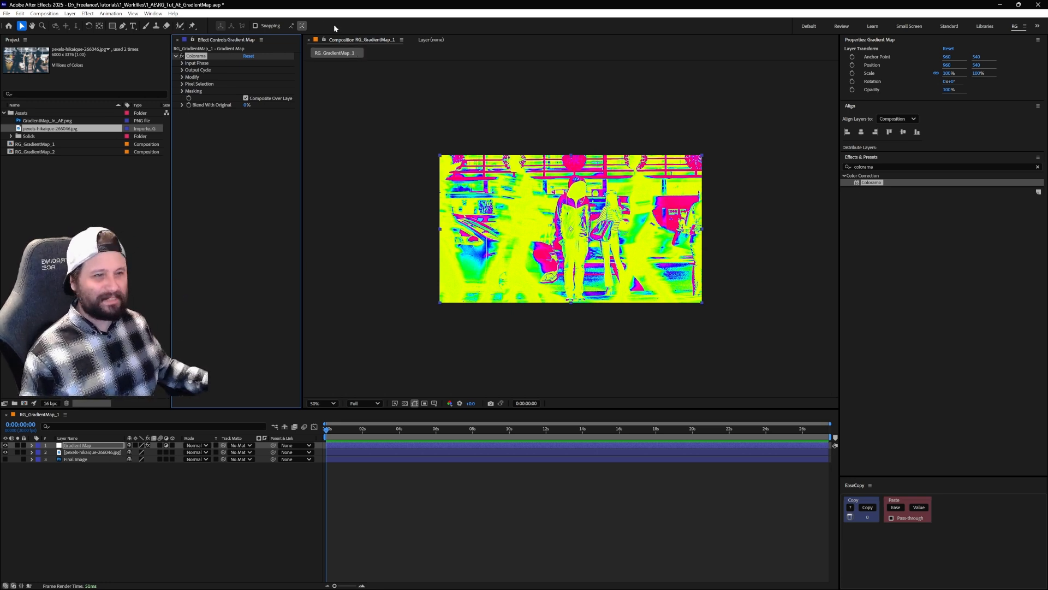
# - Remove the yellow, magenta and cyan color stops from Colorama's Output Cycle wheel
pyautogui.click(182, 70)
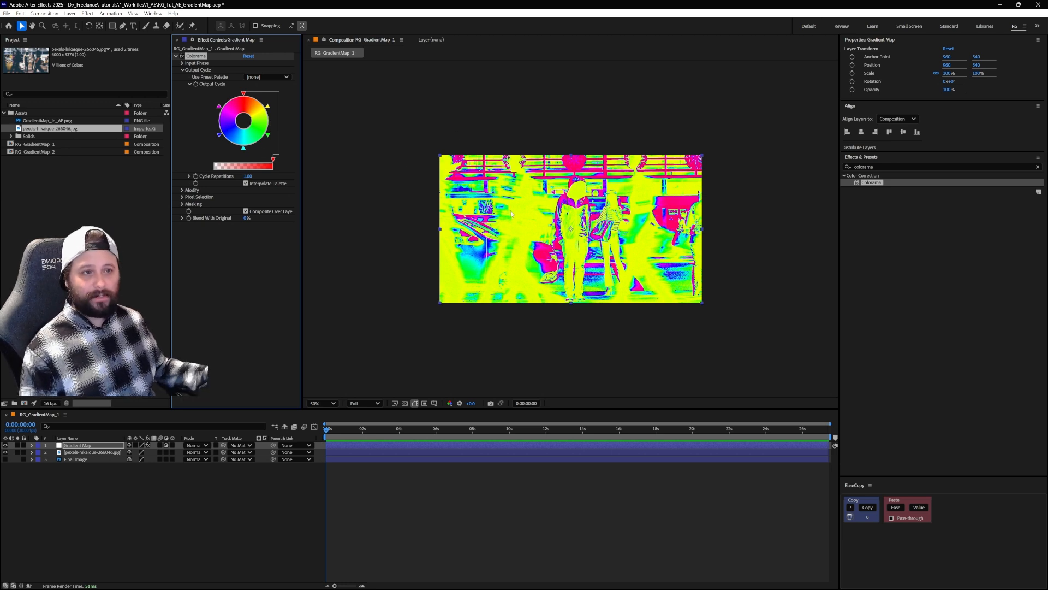
pyautogui.moveTo(268, 107); pyautogui.dragTo(283, 101)
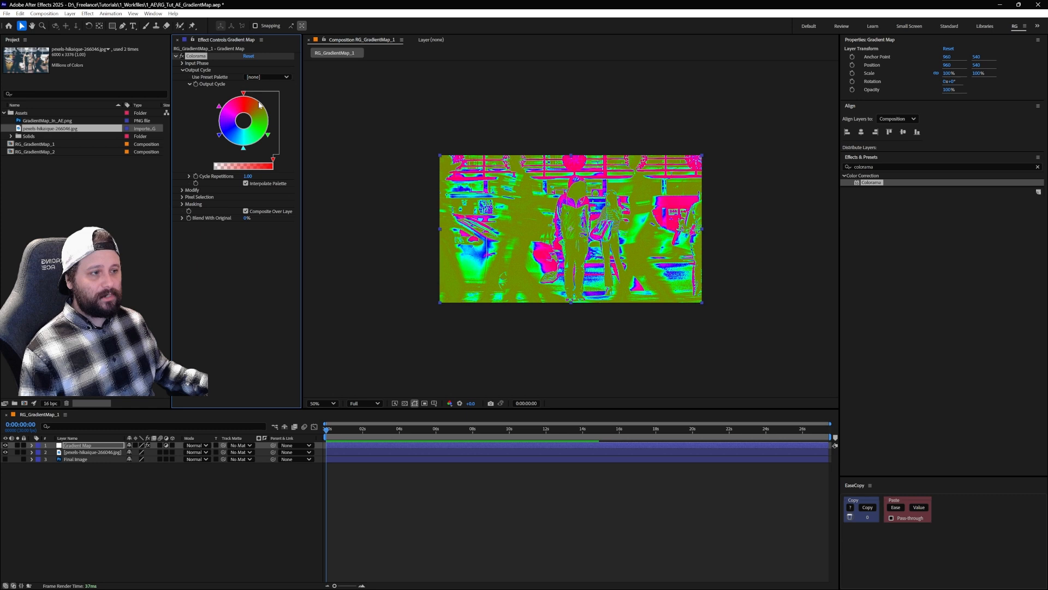
pyautogui.click(219, 107)
pyautogui.moveTo(219, 107); pyautogui.dragTo(207, 101)
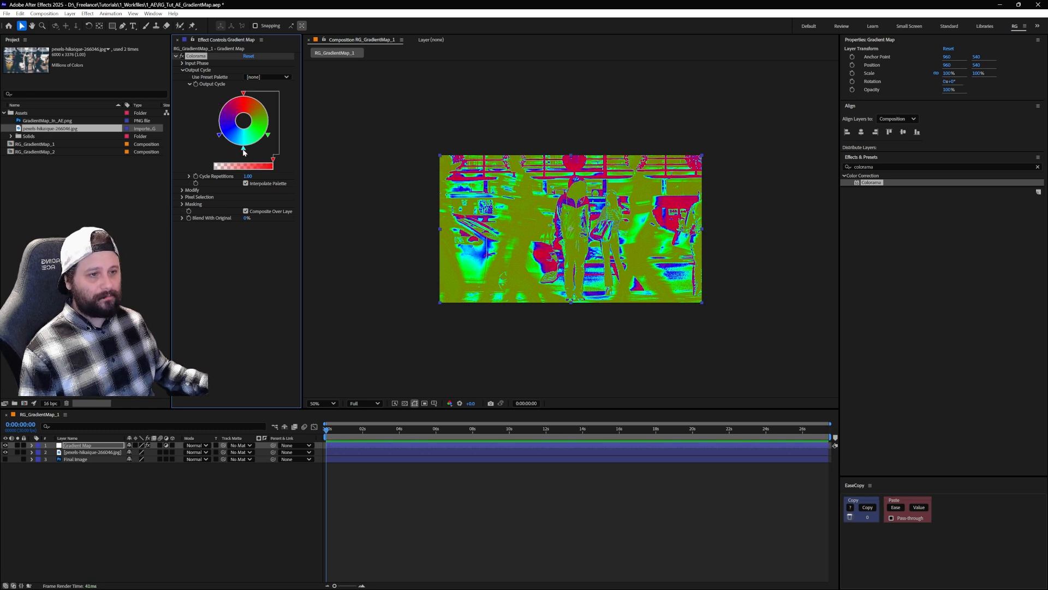
pyautogui.moveTo(244, 149); pyautogui.dragTo(244, 171)
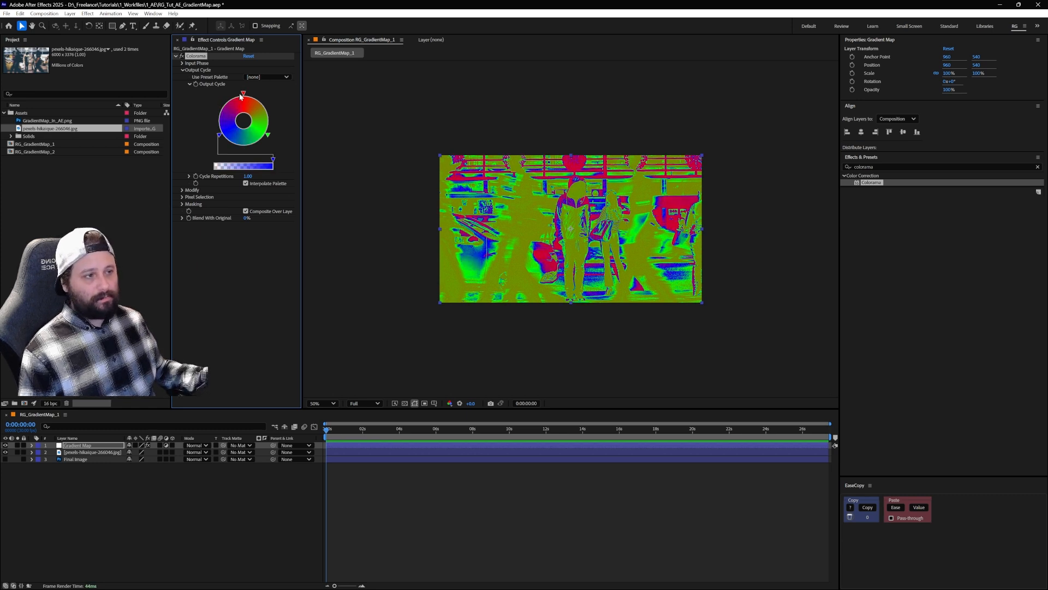
# - Change the blue stop on the Output Cycle wheel to white, FFFFFF
pyautogui.click(269, 137)
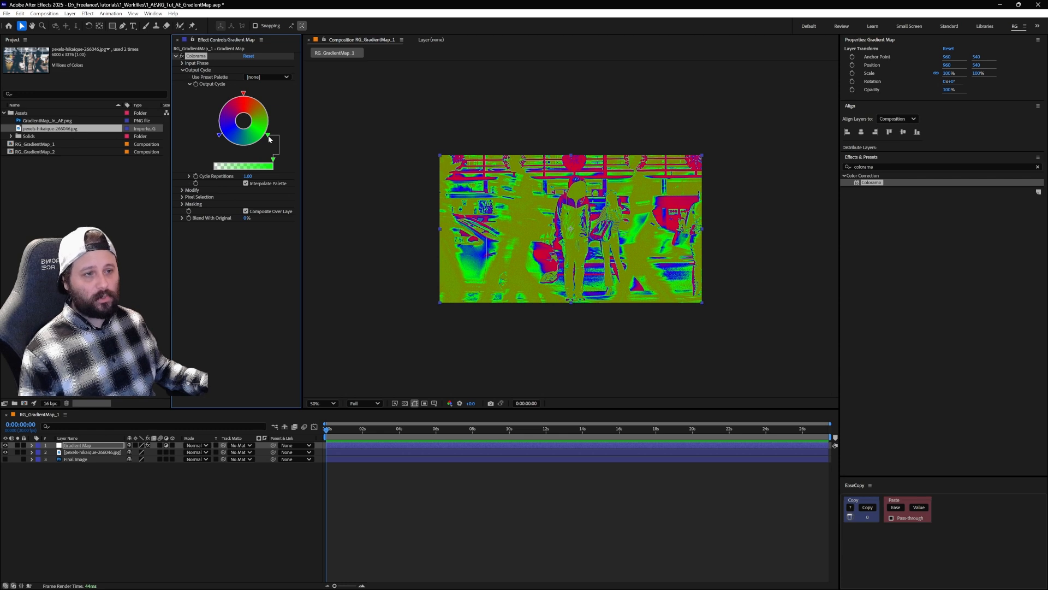
pyautogui.click(220, 135)
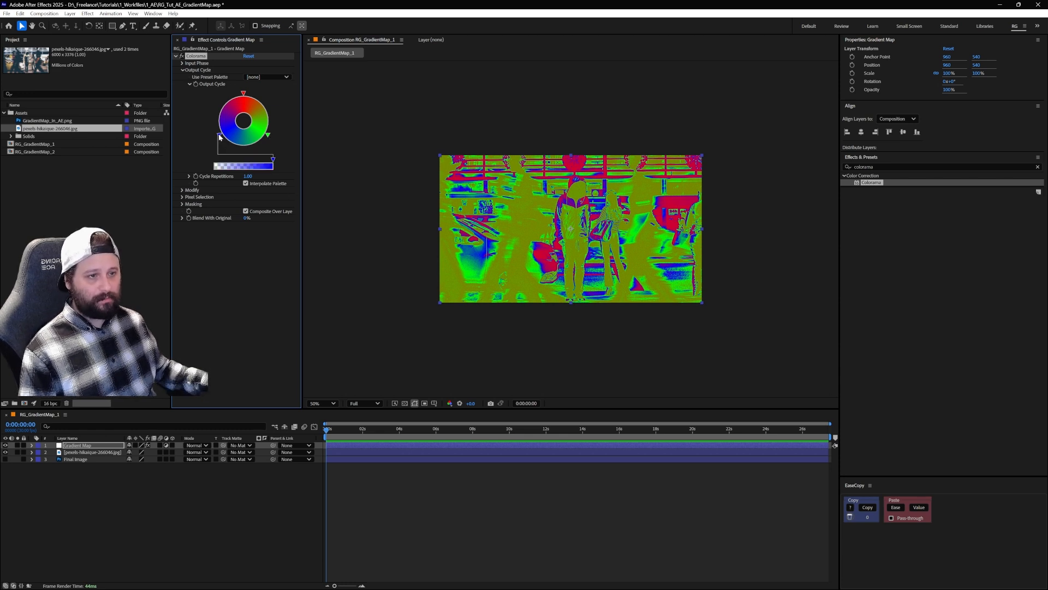
pyautogui.doubleClick(220, 135)
pyautogui.moveTo(462, 271); pyautogui.dragTo(407, 224)
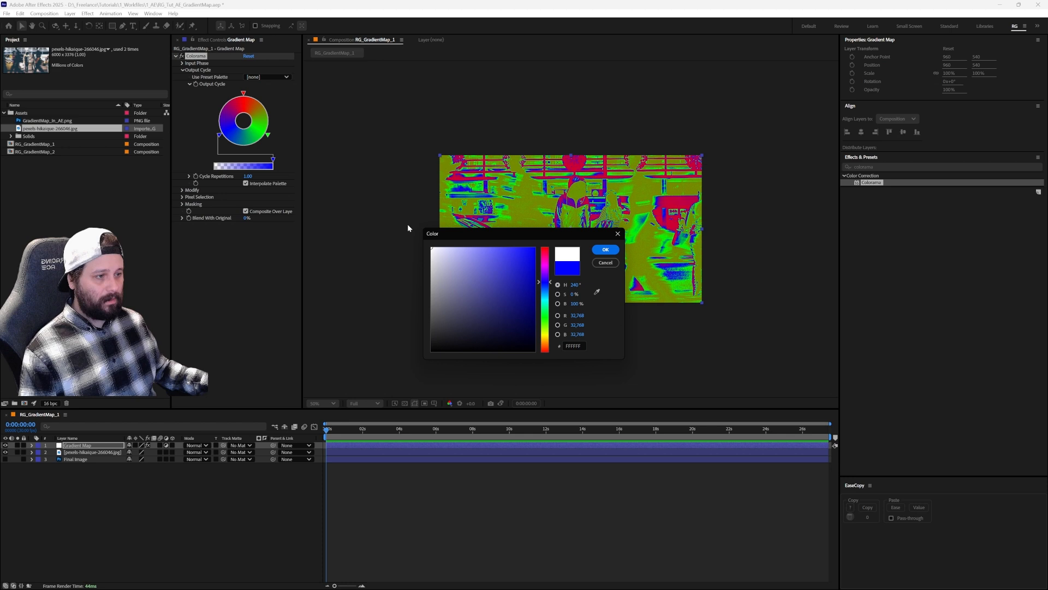
pyautogui.click(605, 249)
# - Set the green stop on the Output Cycle wheel to hex color 1FDE36
pyautogui.click(269, 136)
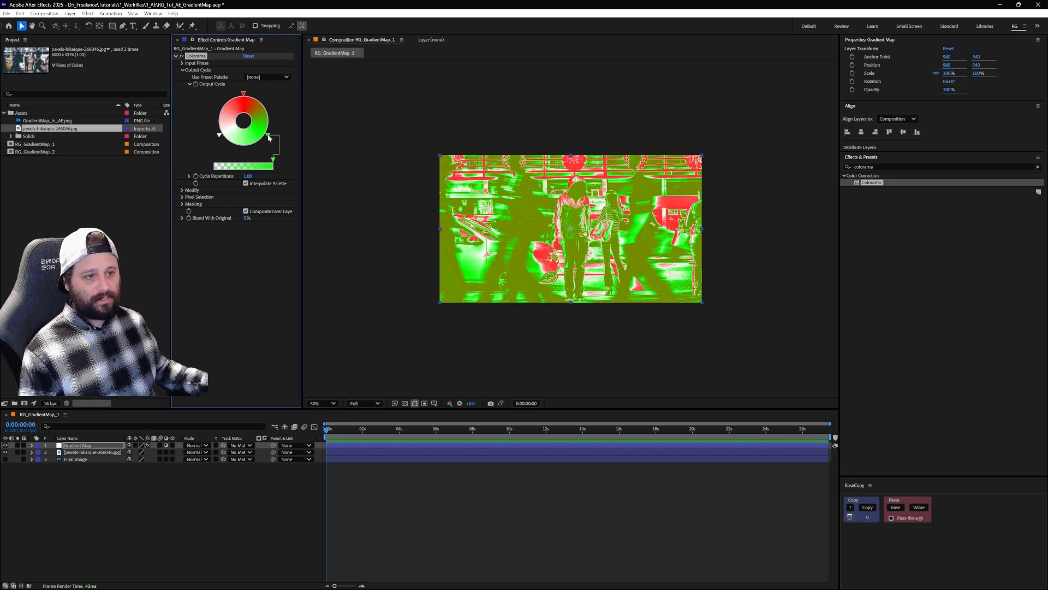
pyautogui.doubleClick(268, 137)
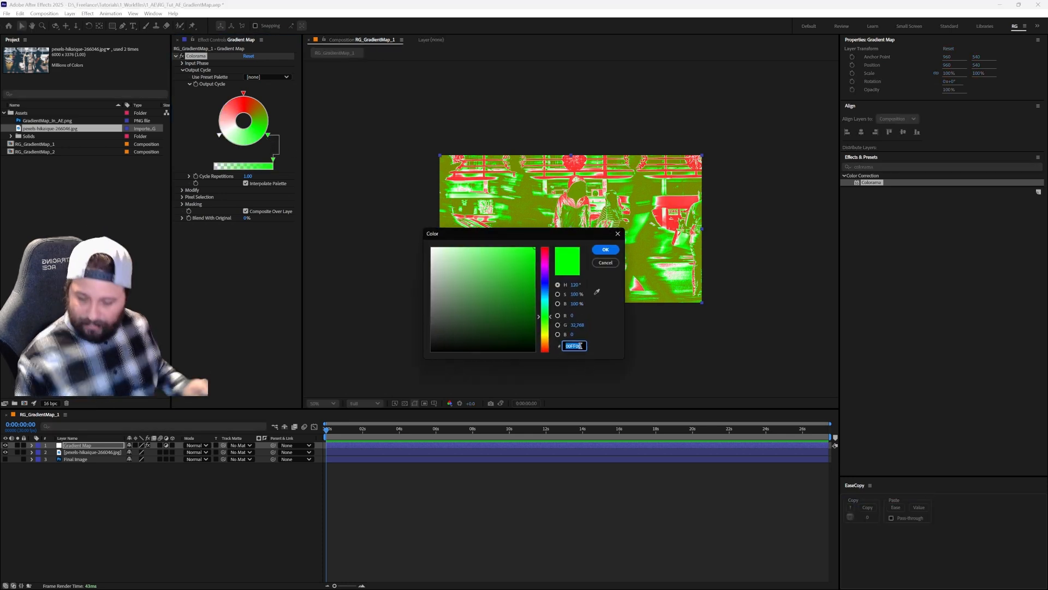
pyautogui.write('1')
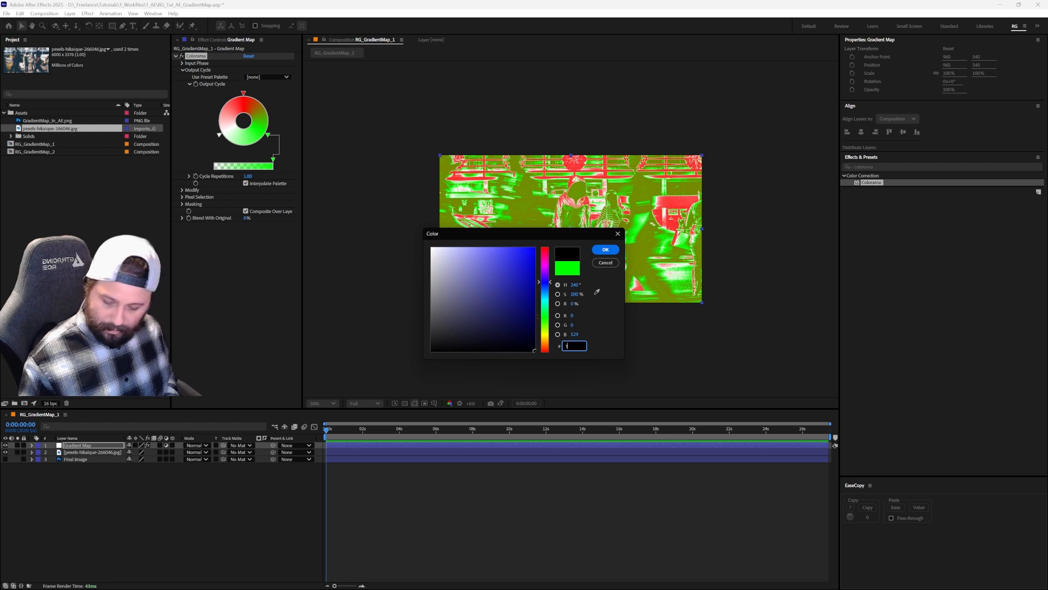
pyautogui.write('FDE36')
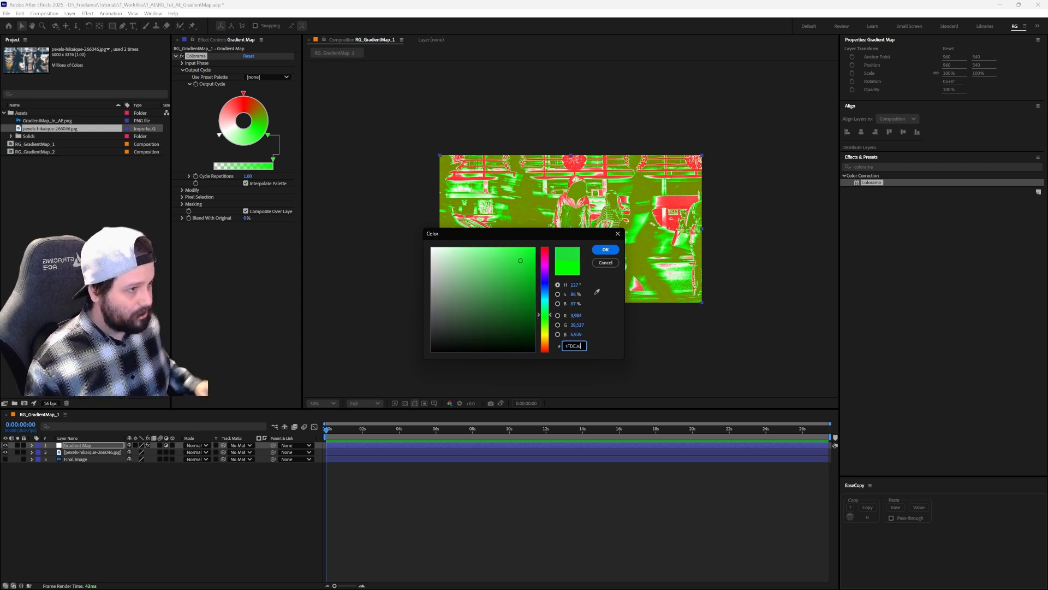
pyautogui.click(613, 254)
# - Set the red stop on the Output Cycle wheel to hex color 100036
pyautogui.click(244, 93)
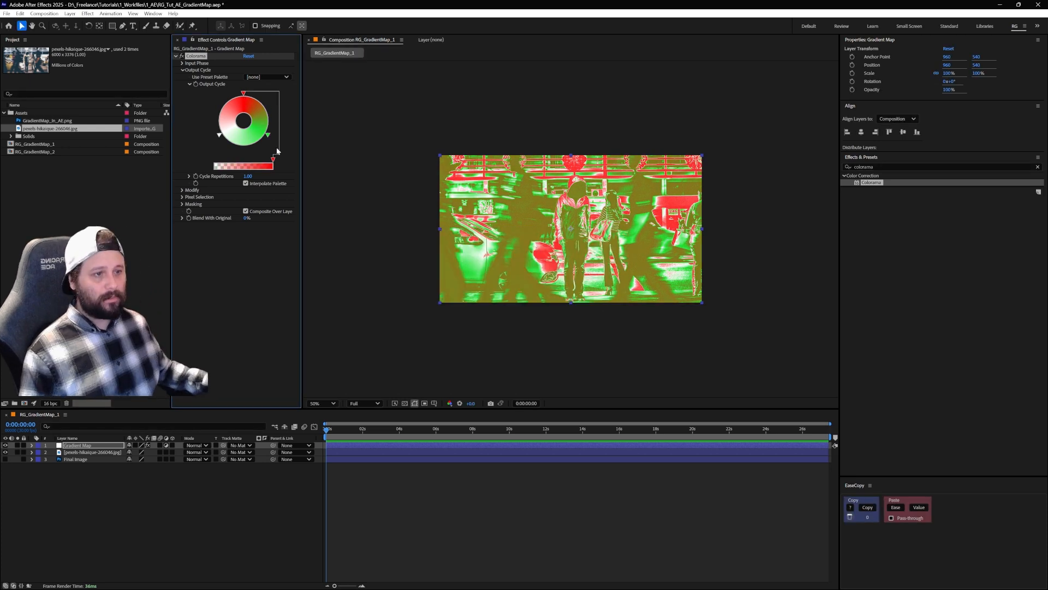
pyautogui.doubleClick(244, 94)
pyautogui.write('100036')
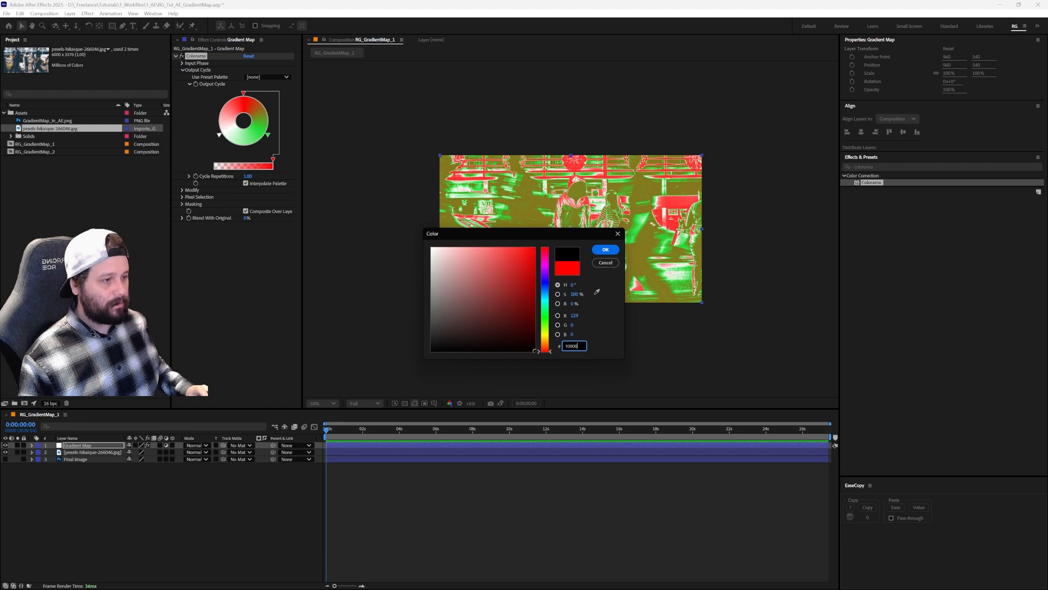
pyautogui.click(605, 250)
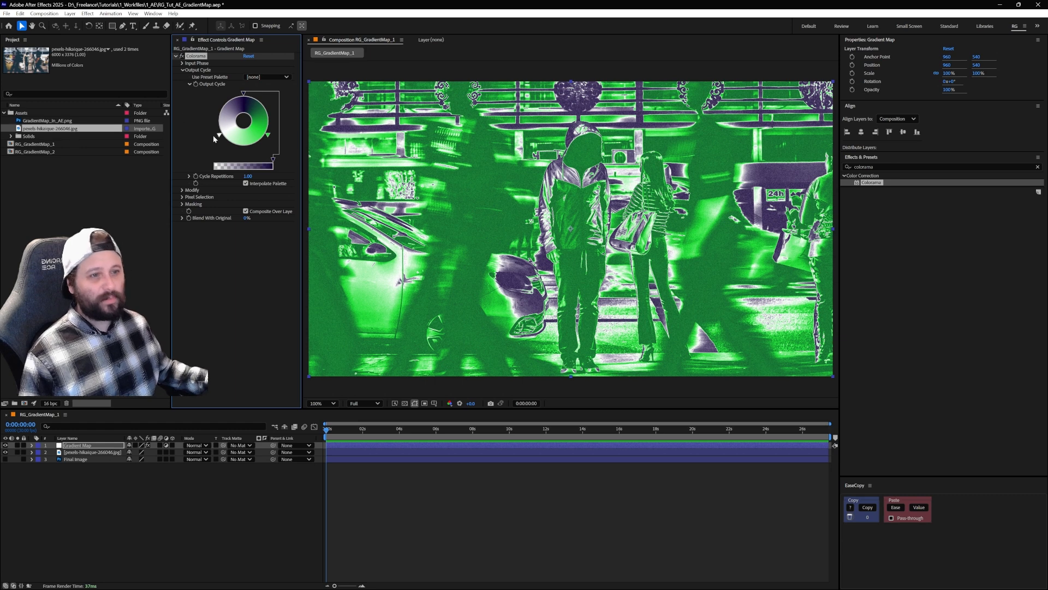
# - Move the white stop right beside the dark purple stop to end the cycle, and the green stop to the midpoint of the wheel
pyautogui.moveTo(220, 137); pyautogui.dragTo(243, 99)
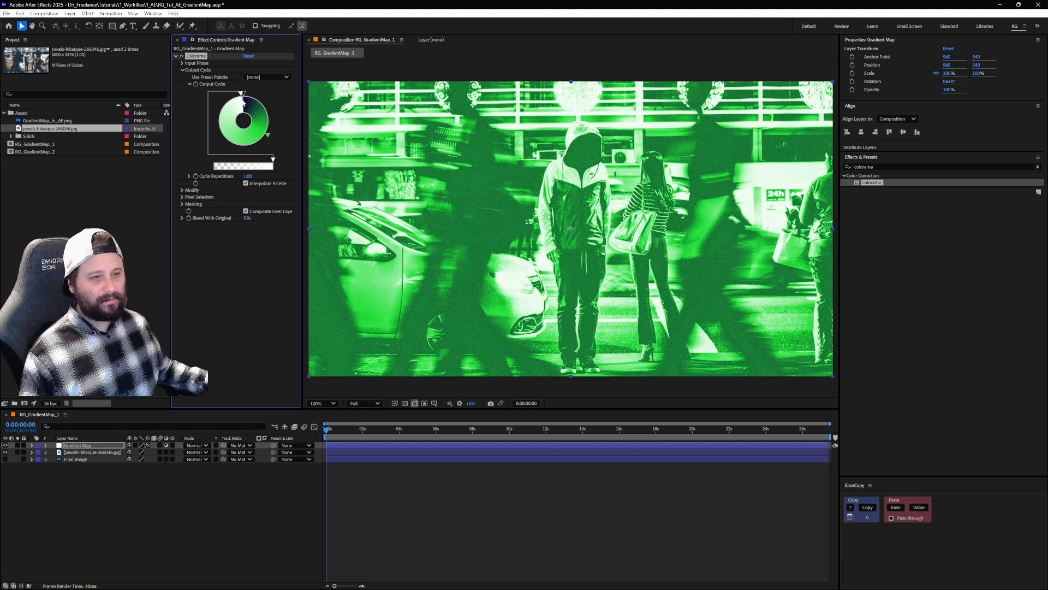
pyautogui.moveTo(271, 136); pyautogui.dragTo(246, 150)
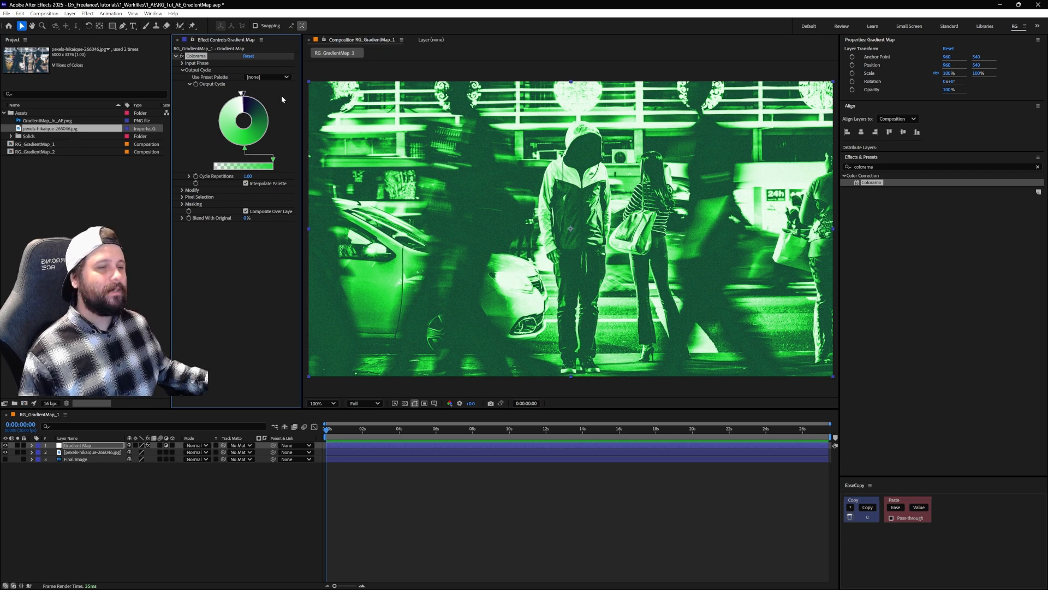
pyautogui.click(244, 94)
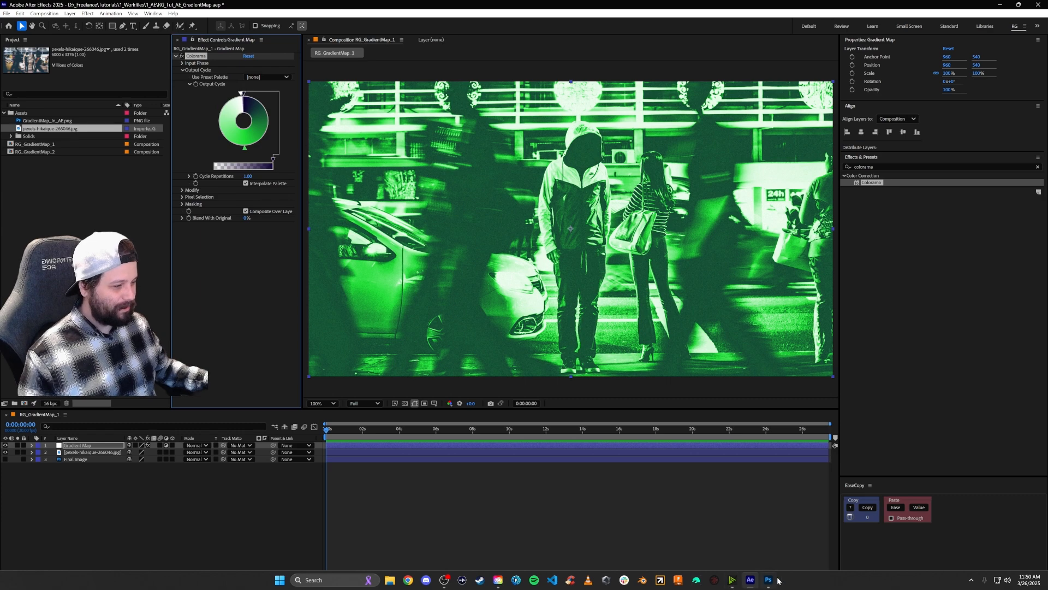
# - Switch to Photoshop and examine the location of the dark navy stop in the gradient map's Gradient Editor
pyautogui.click(750, 580)
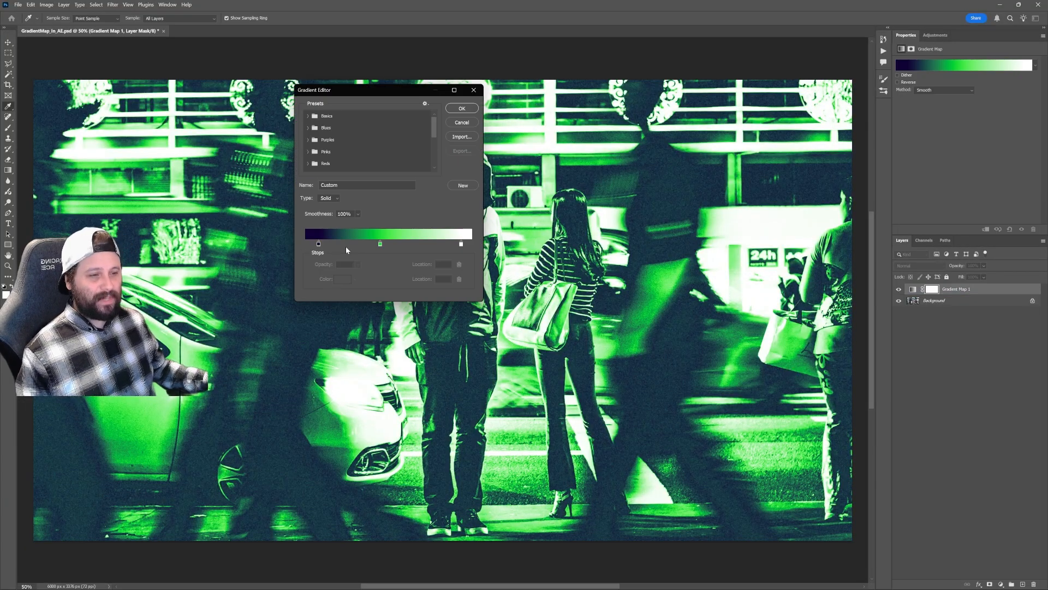
pyautogui.click(318, 244)
pyautogui.moveTo(317, 244)
pyautogui.mouseDown()
pyautogui.moveTo(305, 245)
pyautogui.moveTo(318, 245)
pyautogui.mouseUp()
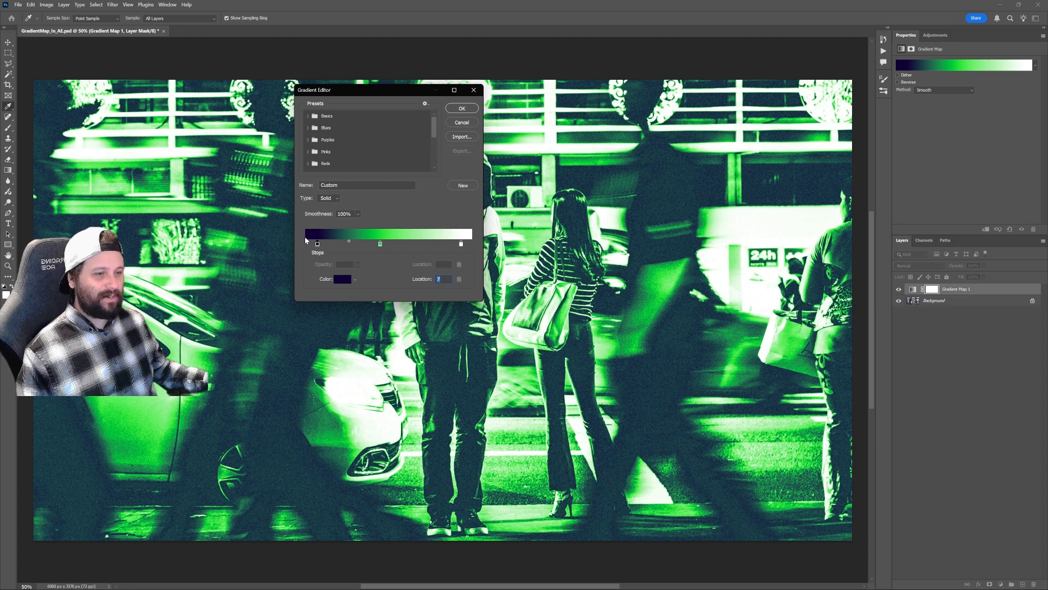
pyautogui.click(462, 108)
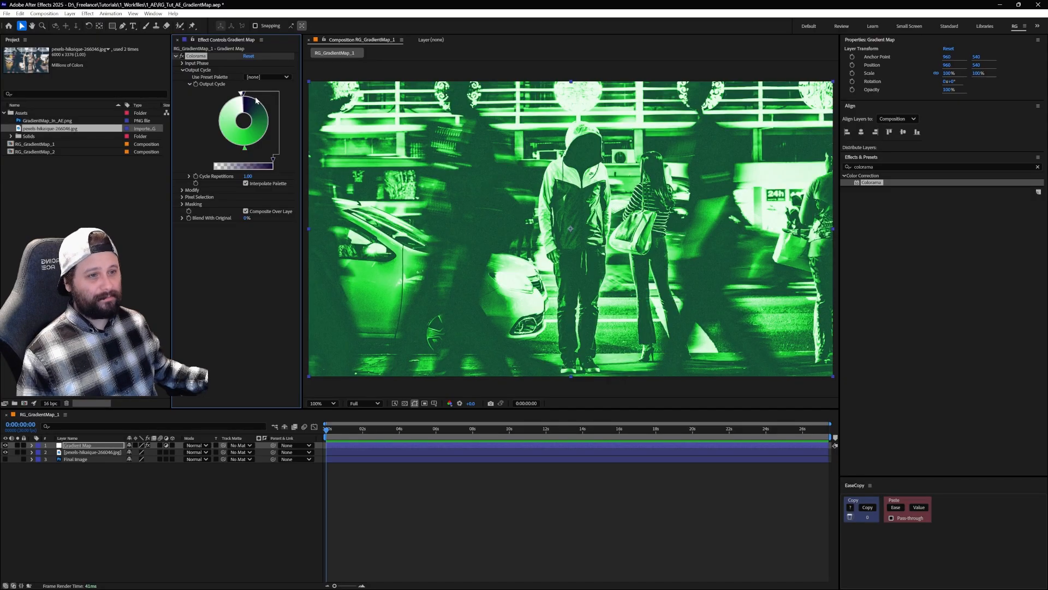
# - Add a second dark purple stop (100036) to the Output Cycle wheel and shift it slightly further from the cycle's start
pyautogui.doubleClick(260, 100)
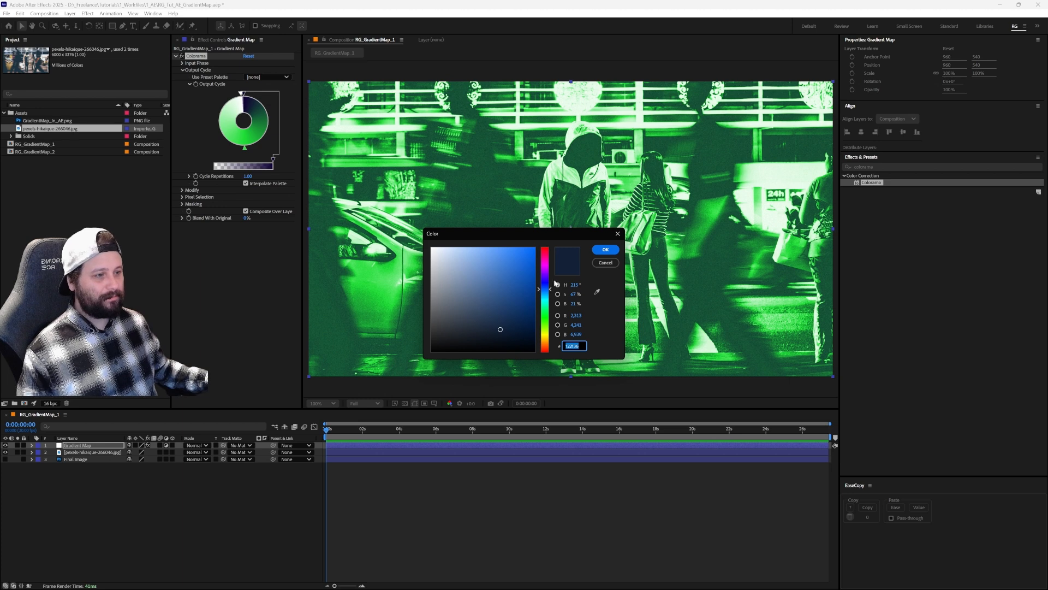
pyautogui.click(605, 249)
pyautogui.doubleClick(253, 96)
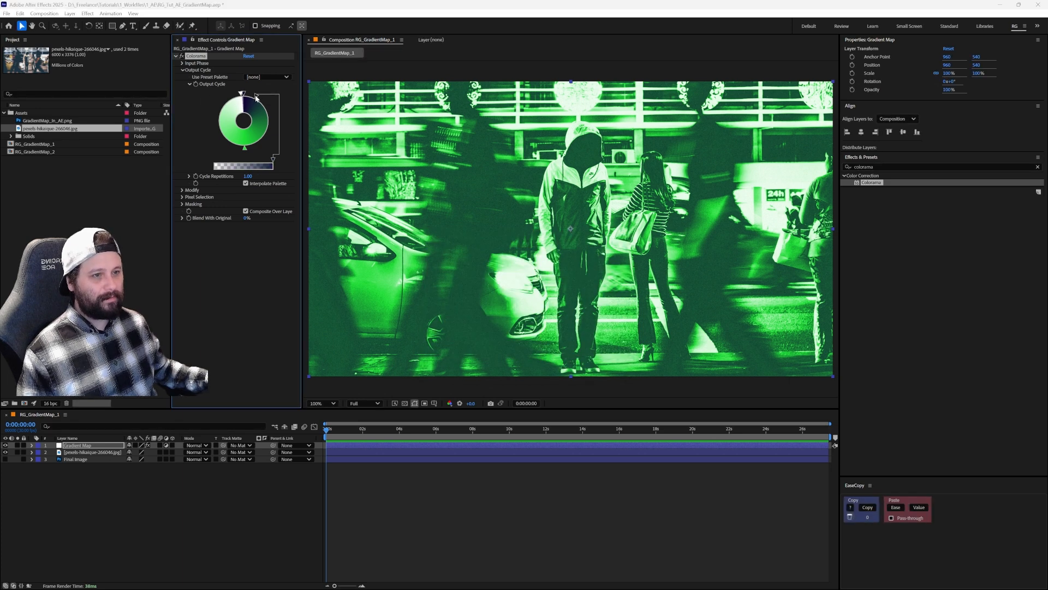
pyautogui.write('1')
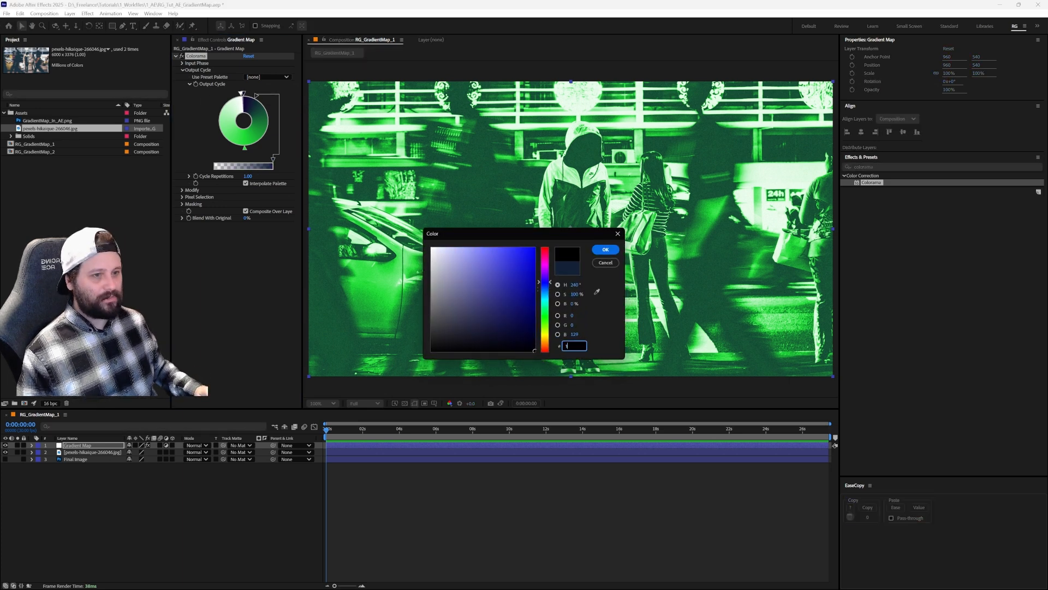
pyautogui.write('0003')
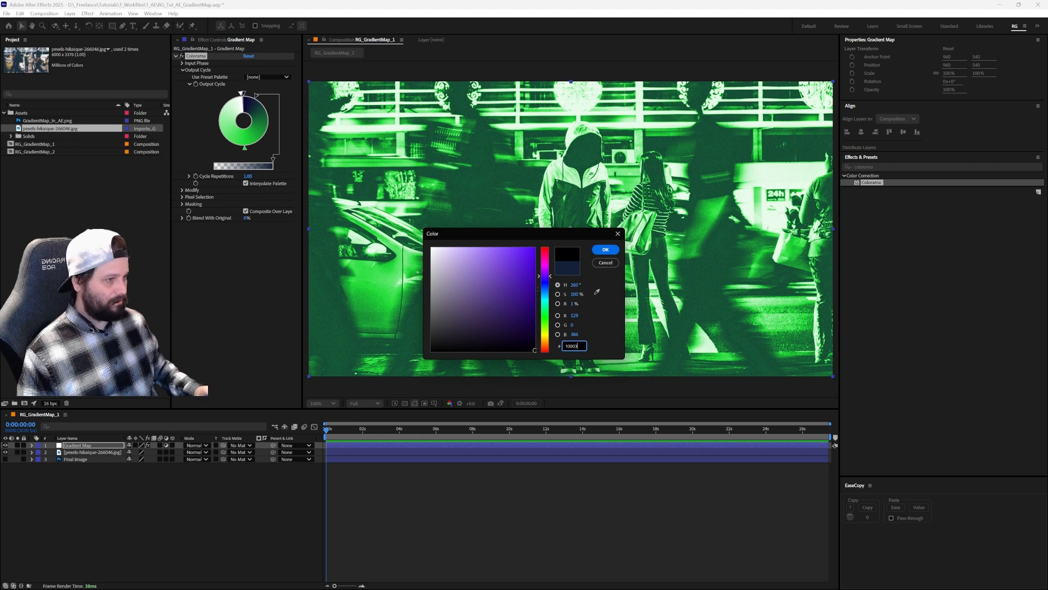
pyautogui.press('Return')
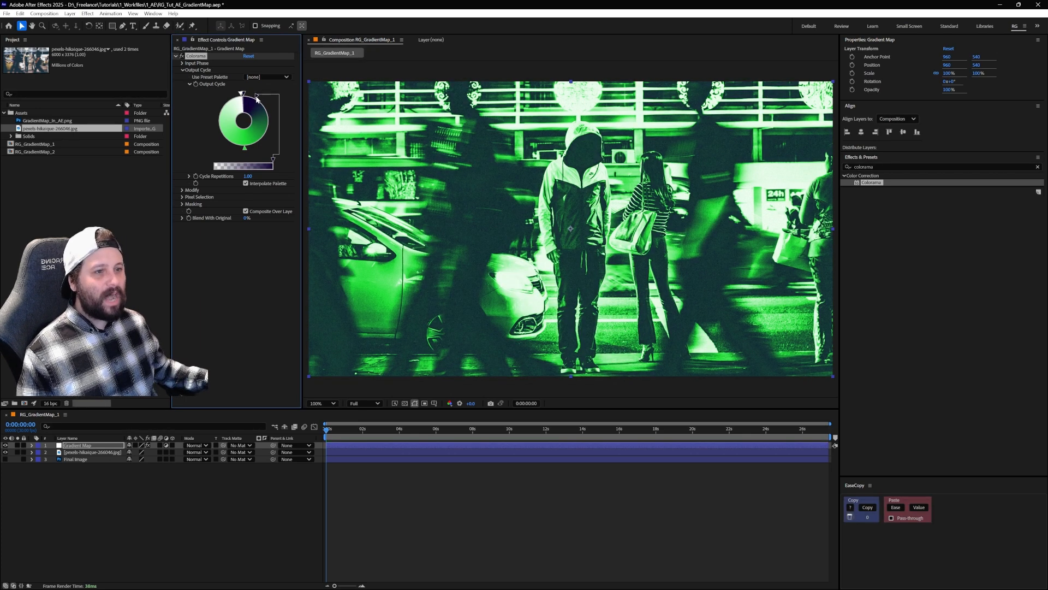
pyautogui.moveTo(256, 98); pyautogui.dragTo(262, 103)
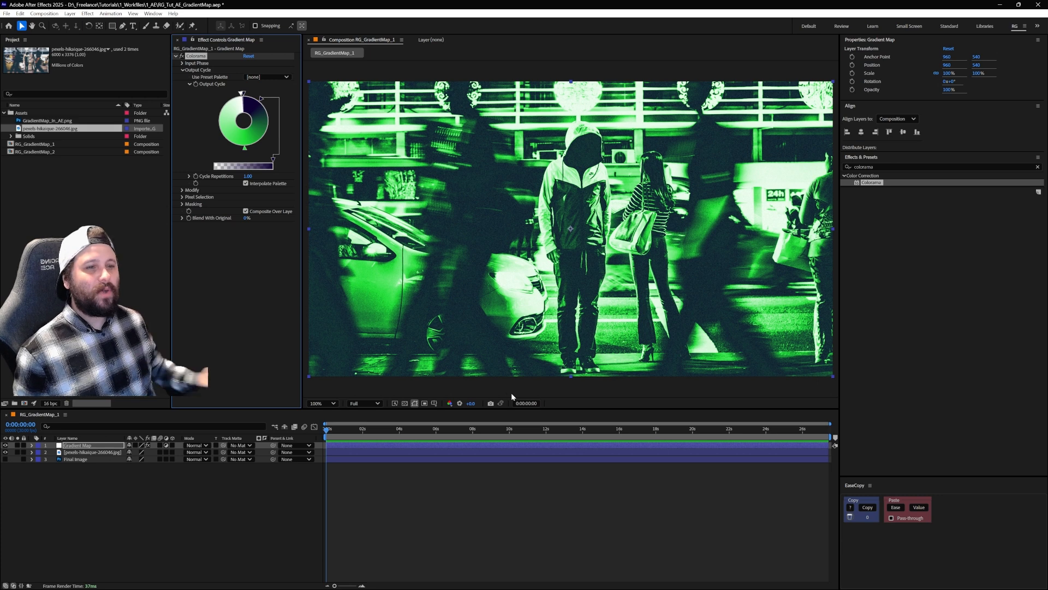
# - Add a white FFFFFF stop shortly before the end of the Output Cycle, and a second green stop around its midpoint
pyautogui.doubleClick(241, 94)
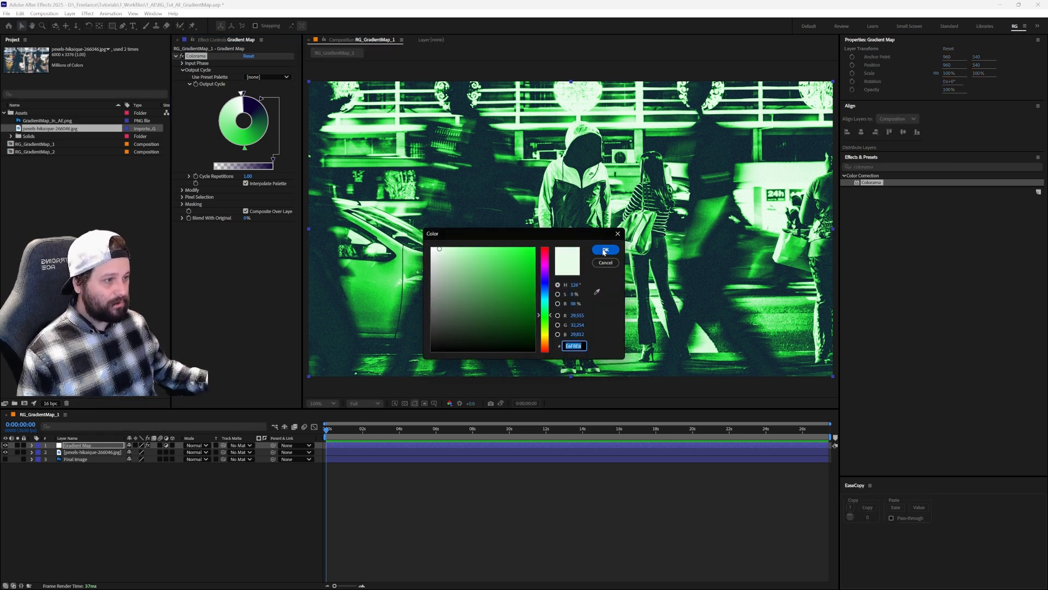
pyautogui.write('ffffff')
pyautogui.press('Return')
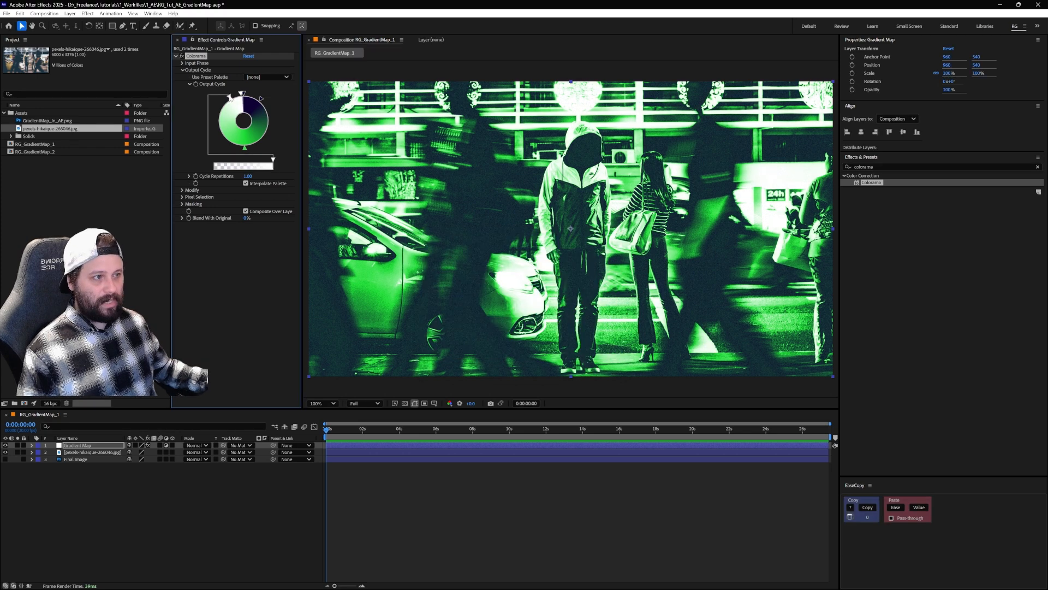
pyautogui.doubleClick(245, 150)
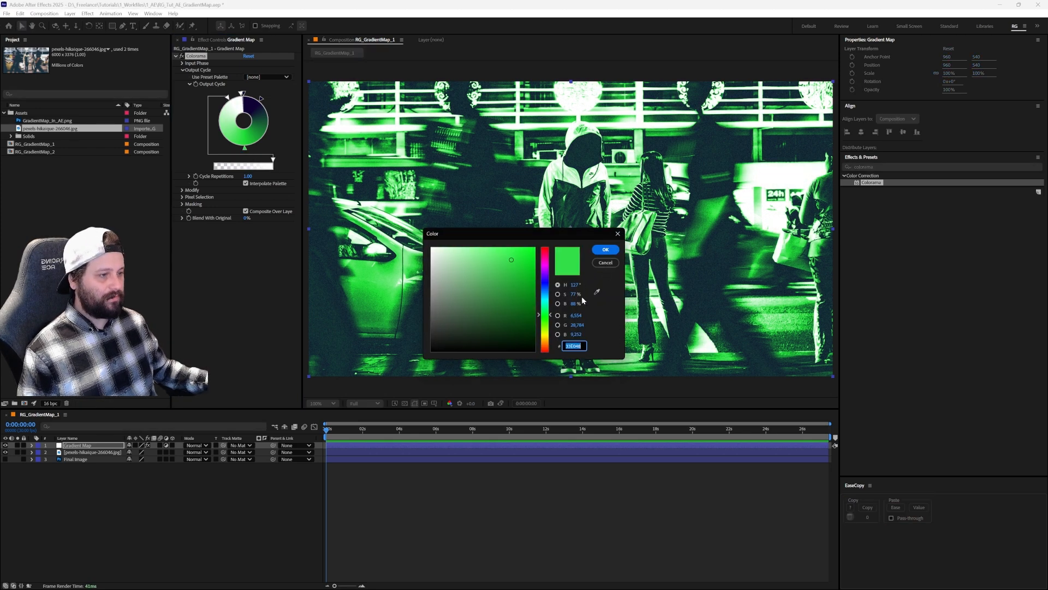
pyautogui.click(606, 251)
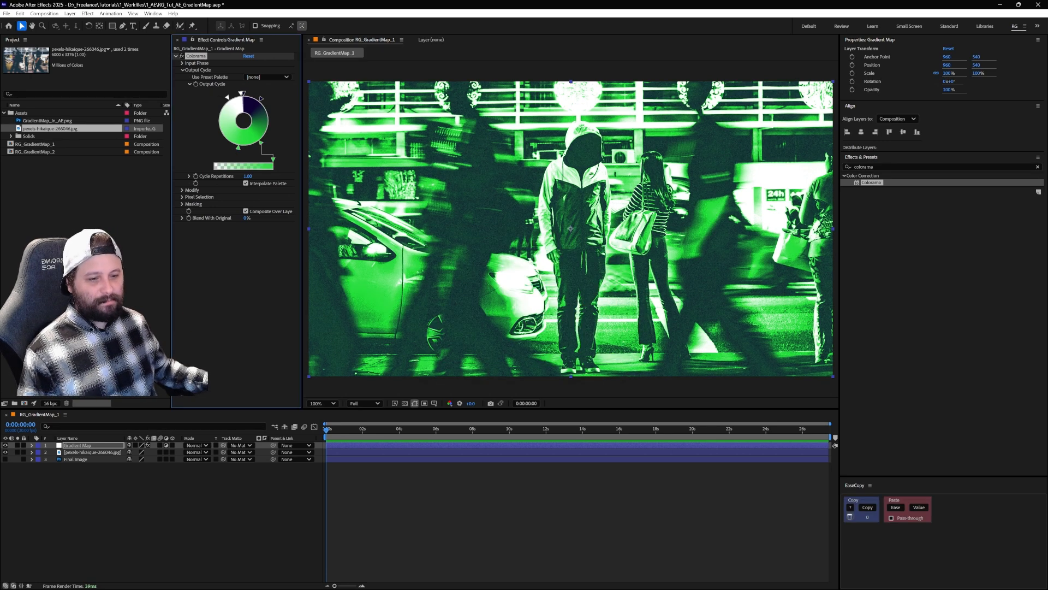
# - Compare the gradient with the Final Image layer and move the added dark purple stop slightly further toward the green
pyautogui.click(6, 458)
pyautogui.moveTo(6, 452); pyautogui.dragTo(6, 445)
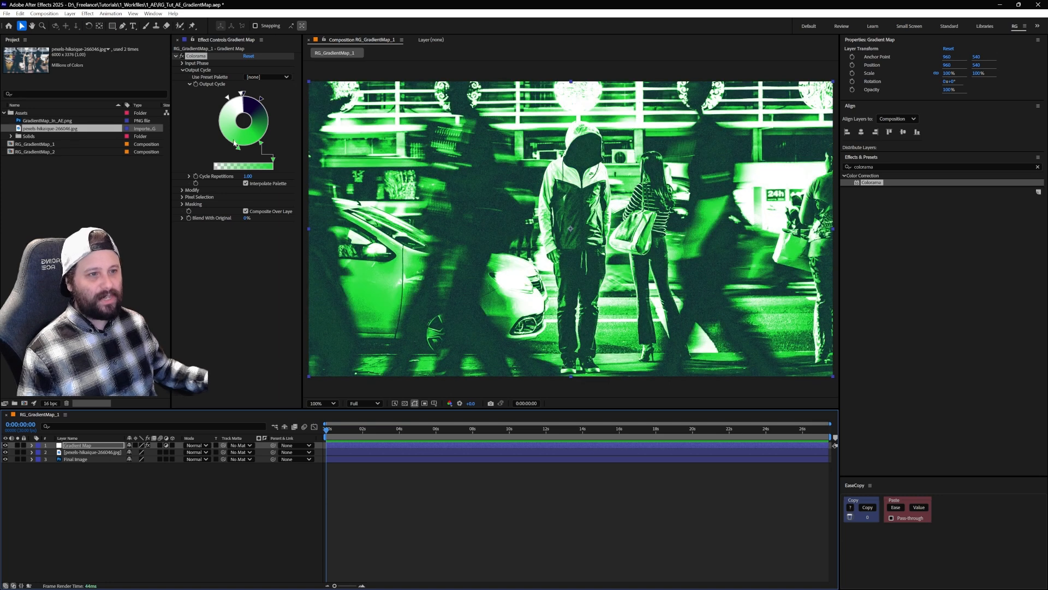
pyautogui.click(262, 100)
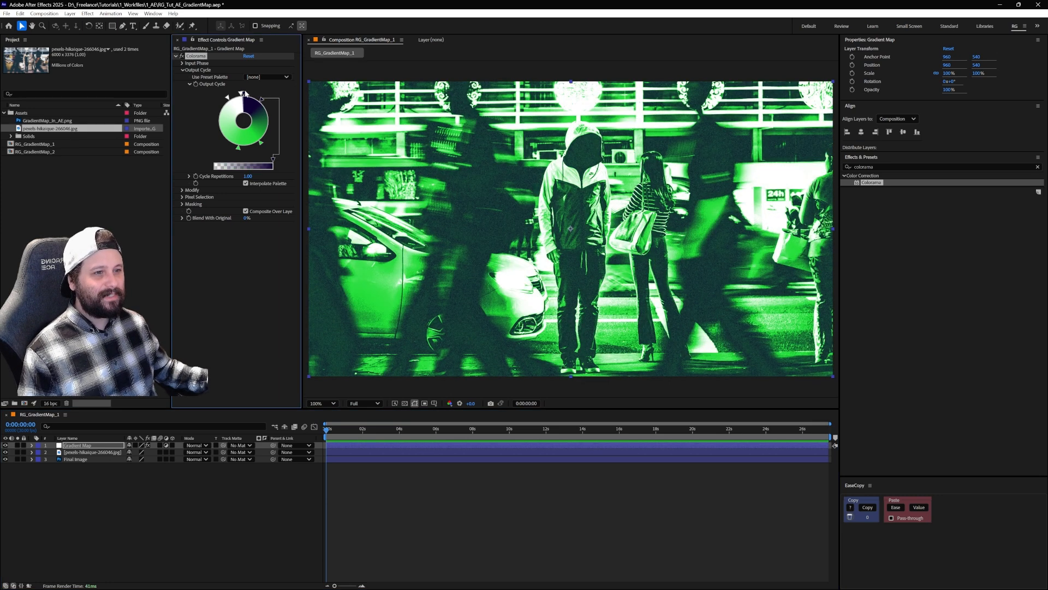
pyautogui.moveTo(263, 101); pyautogui.dragTo(265, 105)
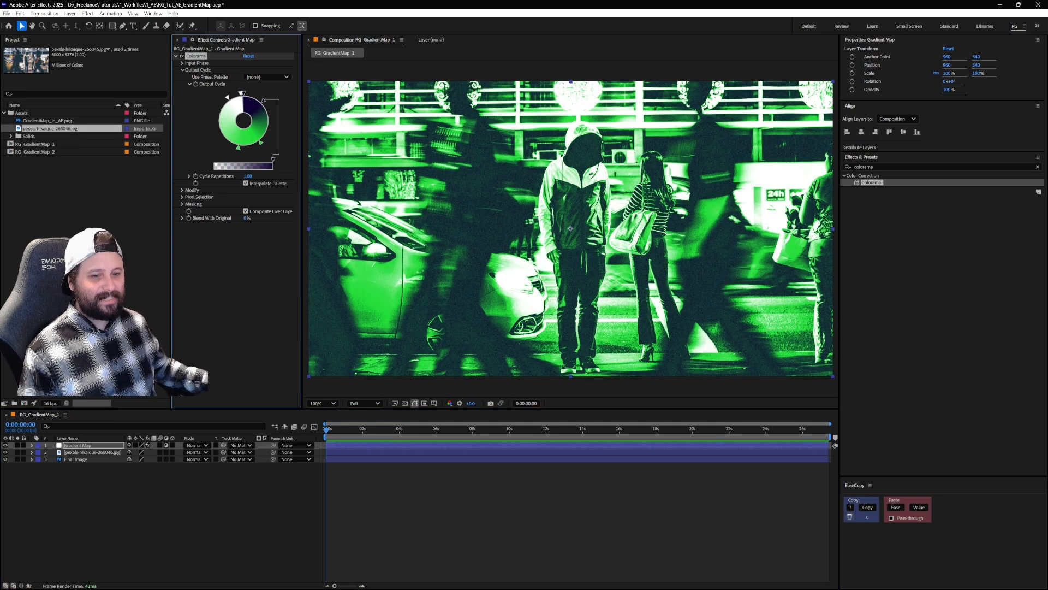
pyautogui.moveTo(5, 452); pyautogui.dragTo(5, 445)
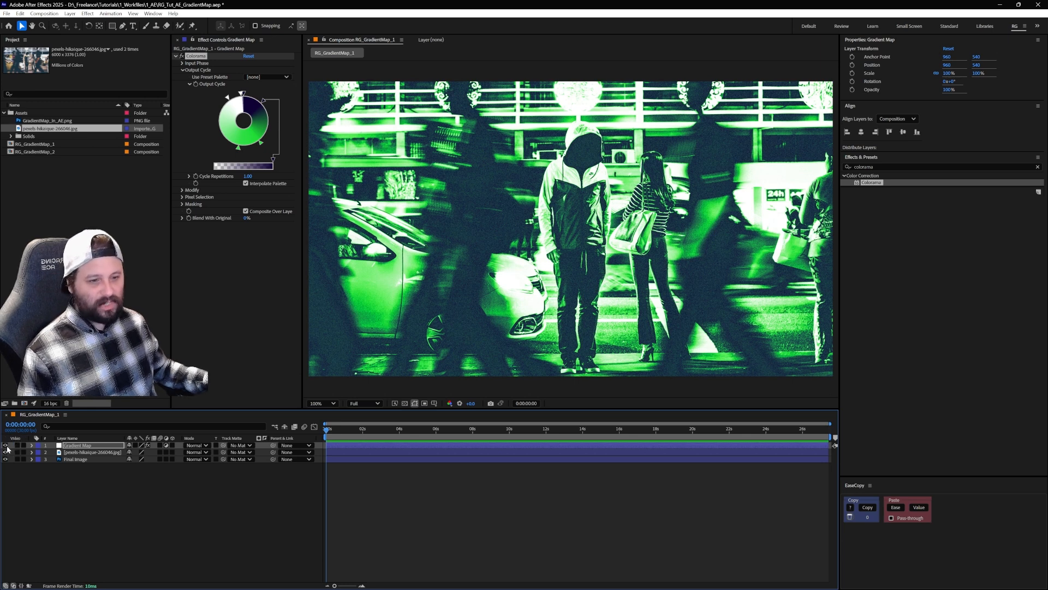
# - Switch to Photoshop, fill the Background layer beneath the gradient map with white, and leave no layer selected
pyautogui.click(448, 507)
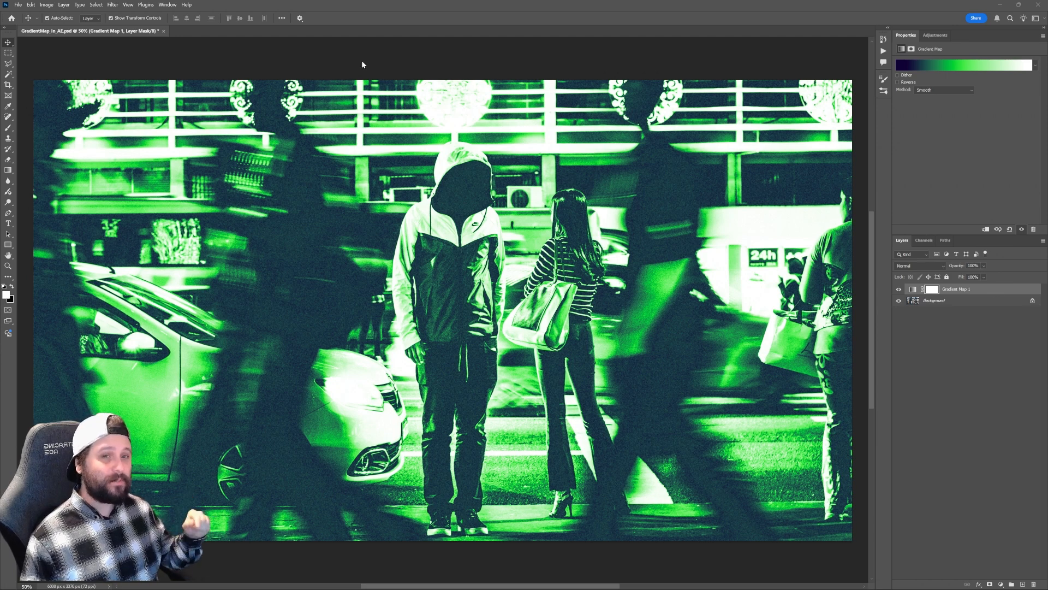
pyautogui.click(950, 304)
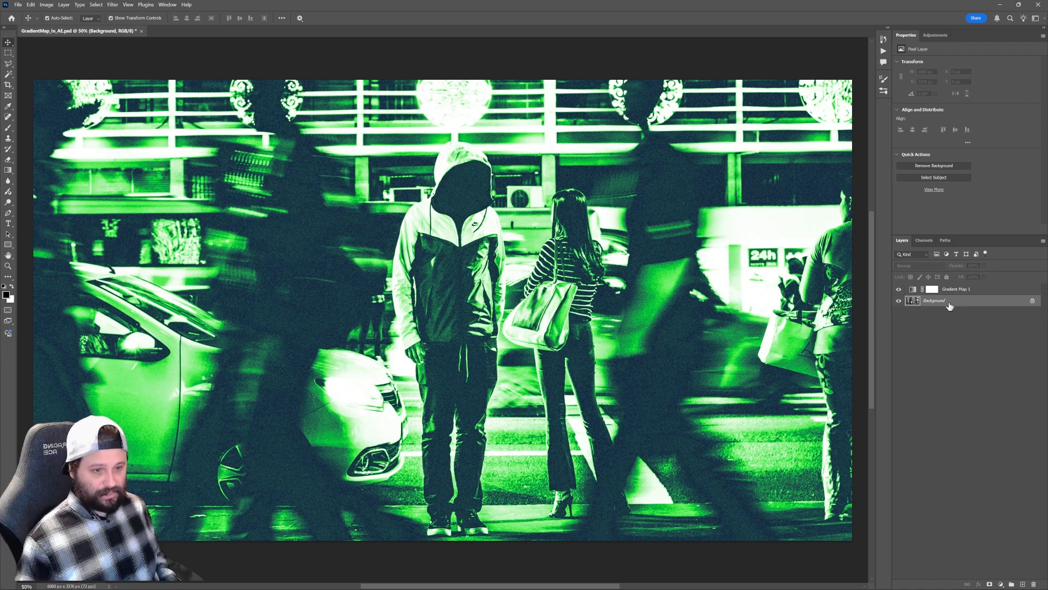
pyautogui.hotkey('ctrl', 'BackSpace')
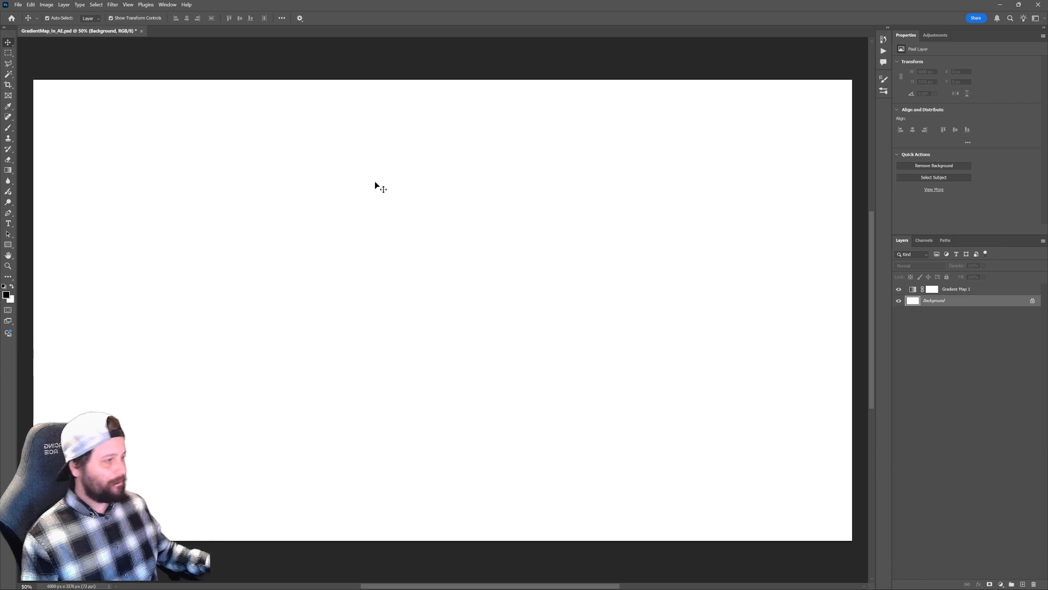
pyautogui.click(958, 290)
pyautogui.click(954, 302)
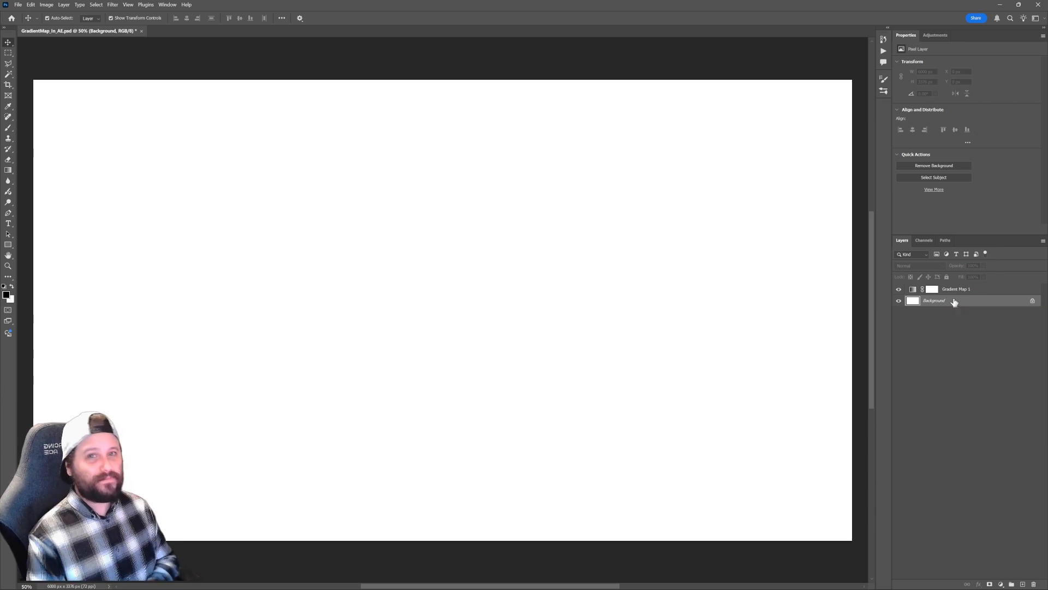
pyautogui.click(329, 52)
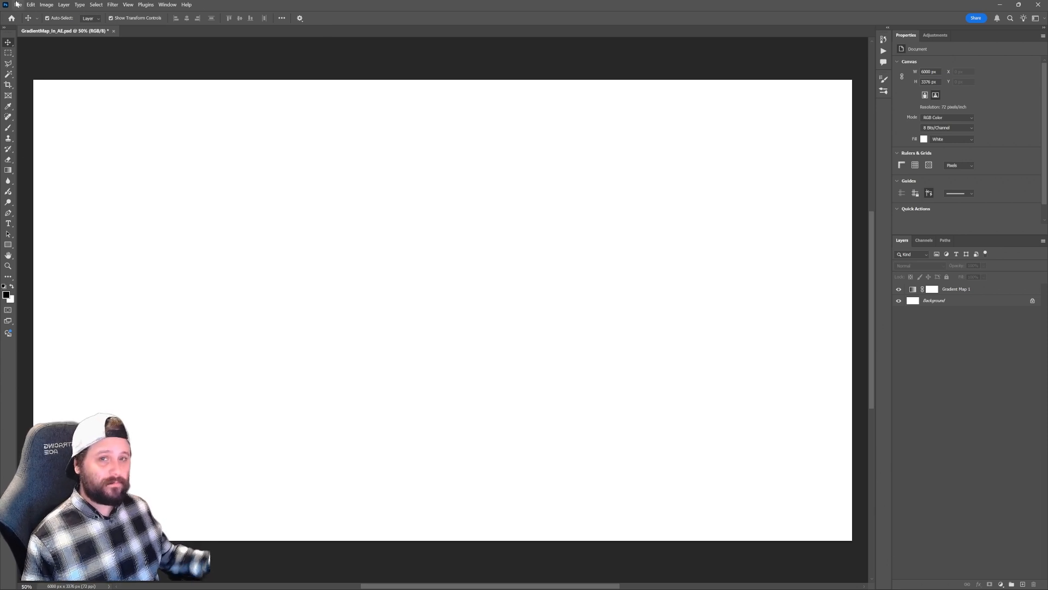
# - Export the color lookup table in CUBE format only, saving it as GradientMap_In_AE in the LUT folder
pyautogui.click(18, 5)
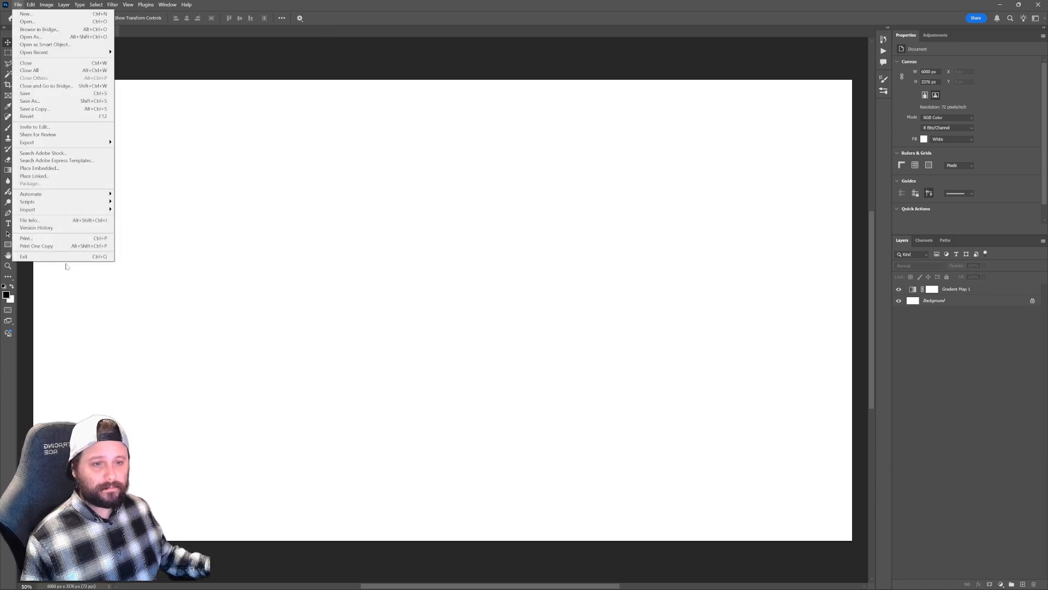
pyautogui.moveTo(59, 143)
pyautogui.click(164, 220)
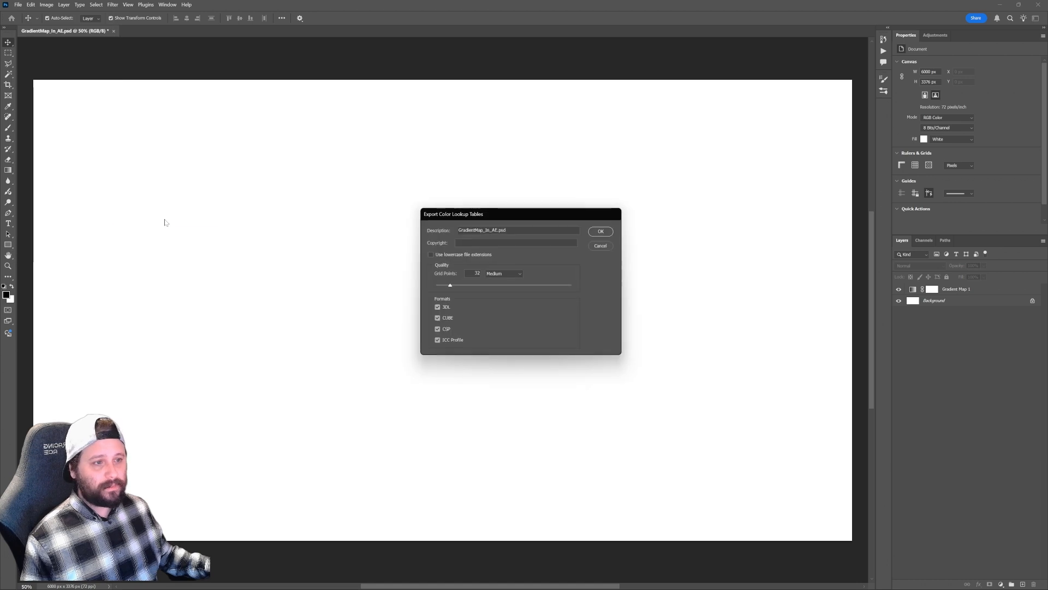
pyautogui.click(437, 328)
pyautogui.click(438, 307)
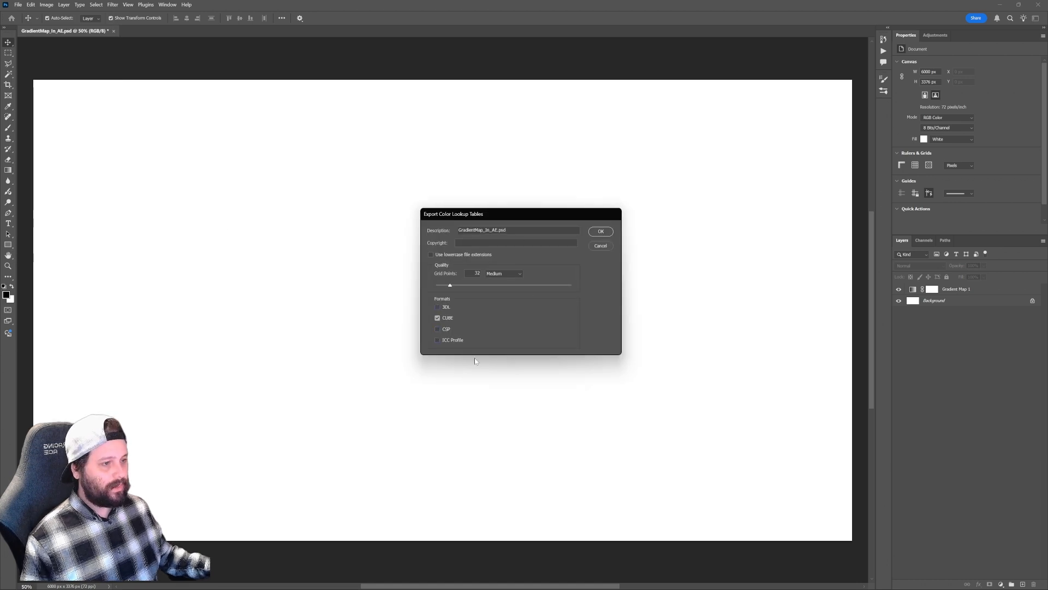
pyautogui.click(600, 231)
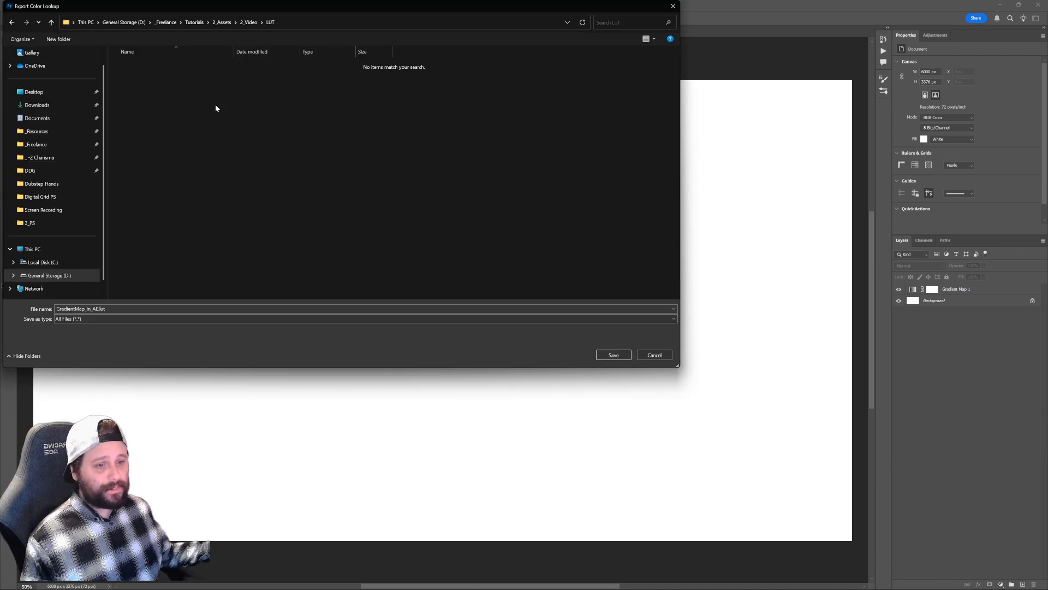
pyautogui.click(614, 356)
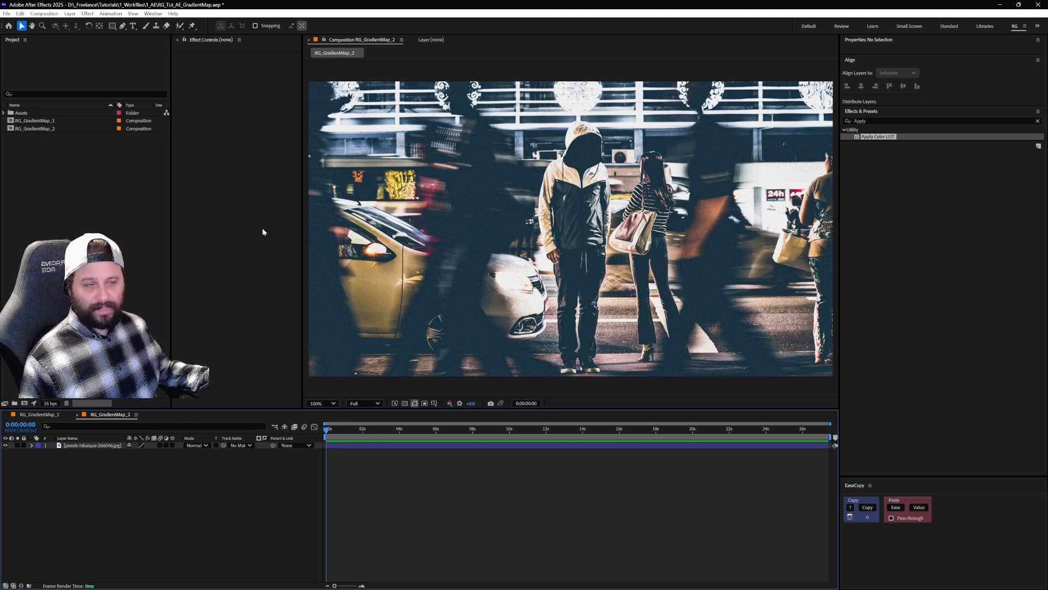
# - Switch to After Effects and add an adjustment layer named LUT above the photo in the RG_GradientMap_2 composition
pyautogui.click(70, 14)
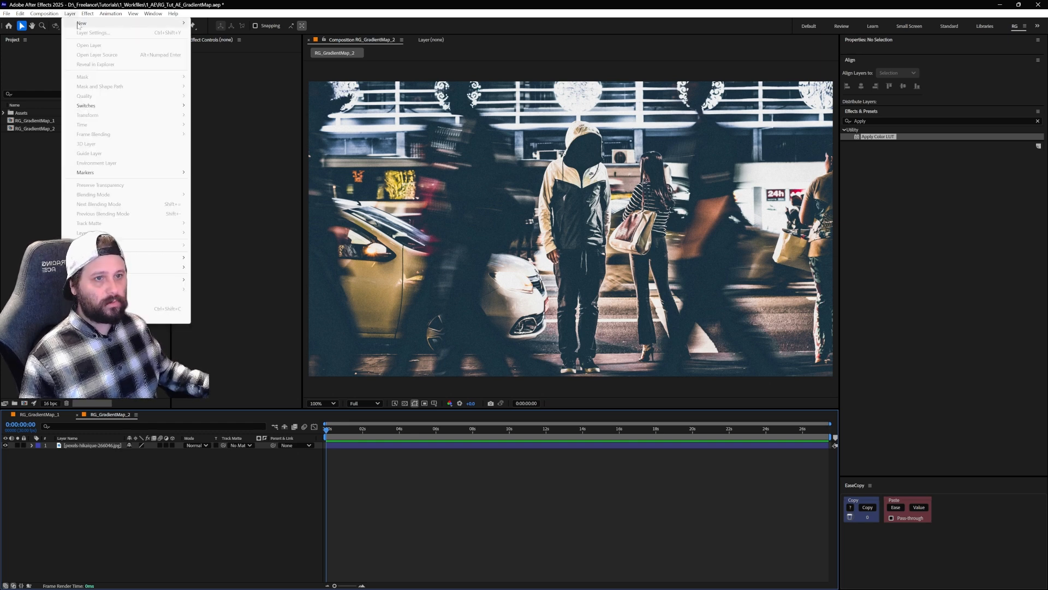
pyautogui.moveTo(88, 23)
pyautogui.click(230, 80)
pyautogui.rightClick(90, 445)
pyautogui.click(123, 421)
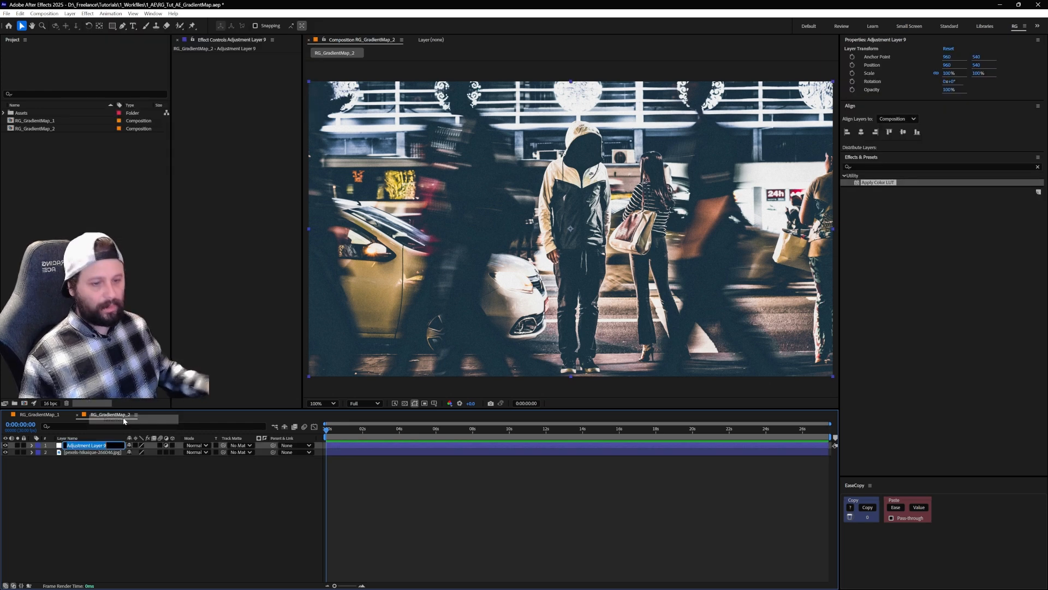
pyautogui.write('LUT')
pyautogui.press('Return')
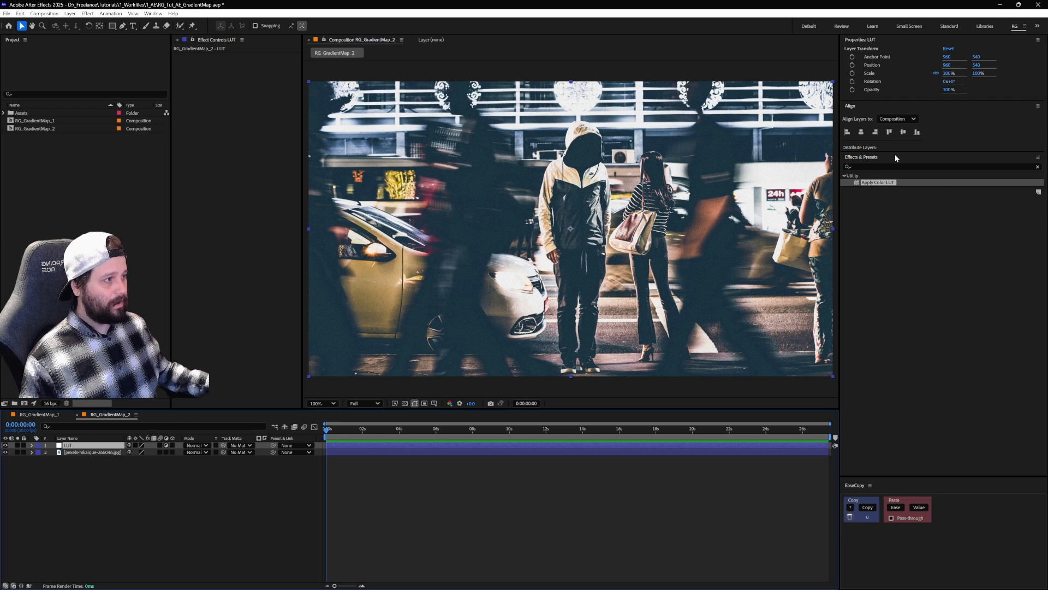
# - Add the Apply Color LUT effect to the LUT adjustment layer using GradientMap_In_AE.CUBE, and select the photo layer
pyautogui.click(861, 183)
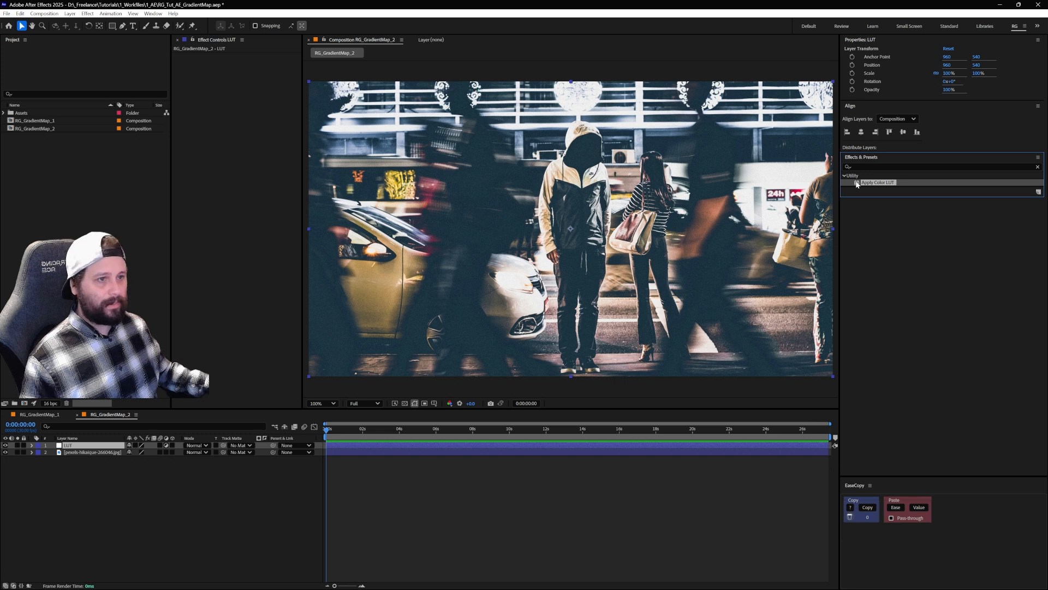
pyautogui.doubleClick(857, 184)
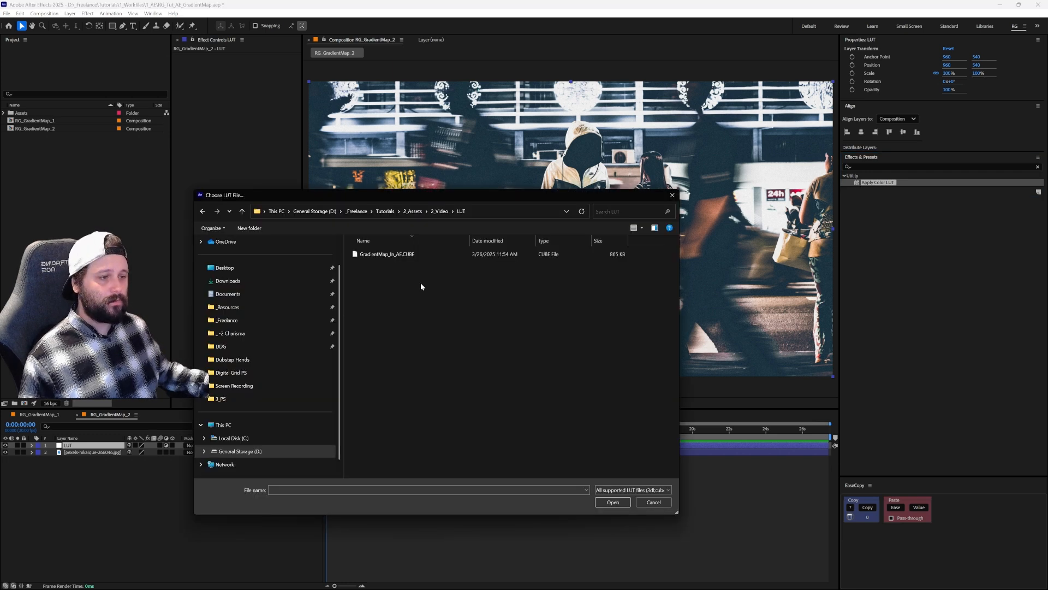
pyautogui.click(382, 255)
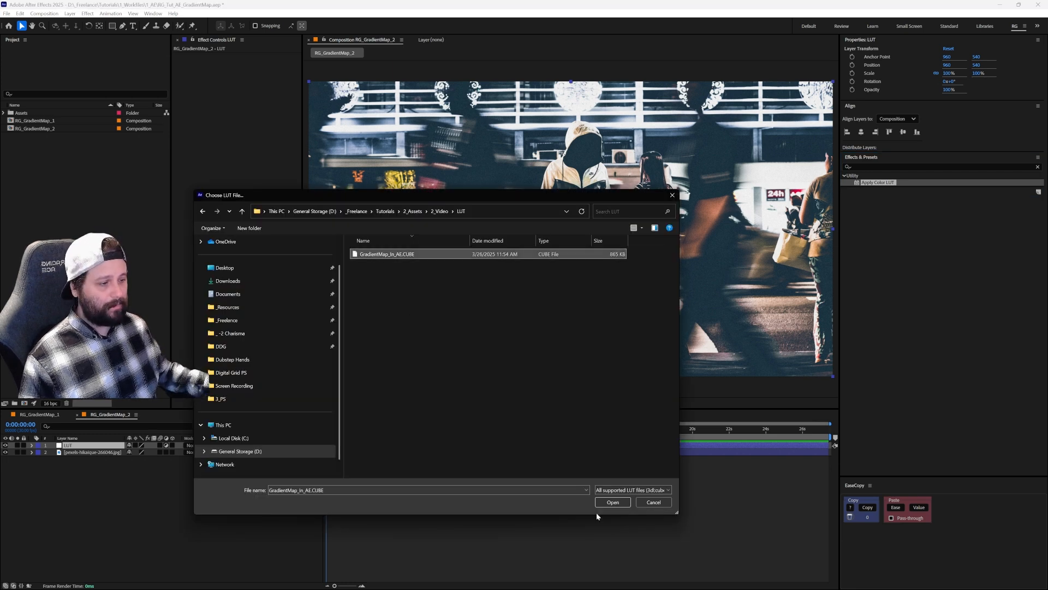
pyautogui.click(613, 502)
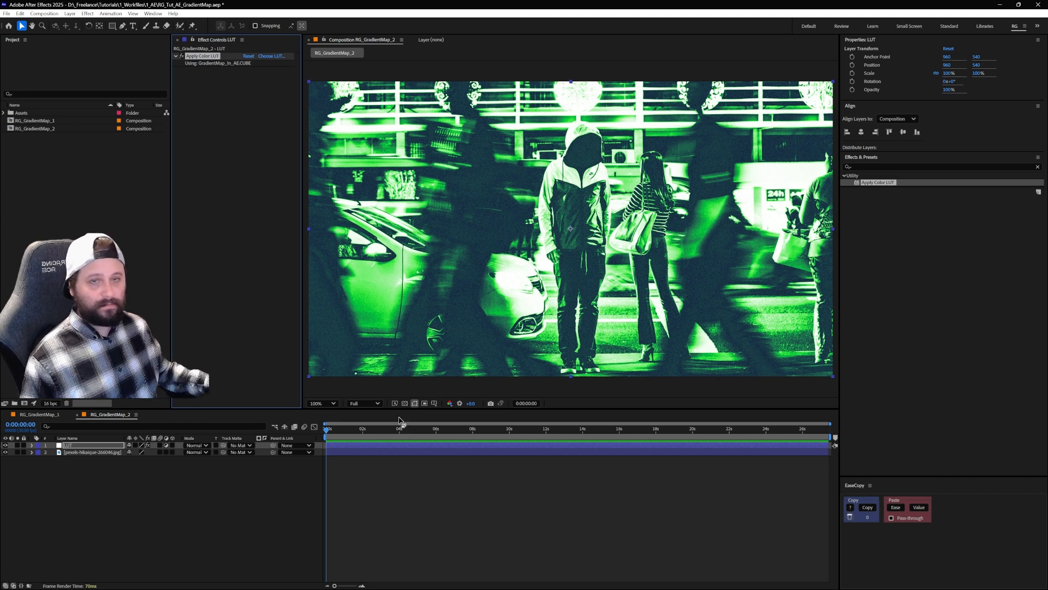
pyautogui.click(65, 452)
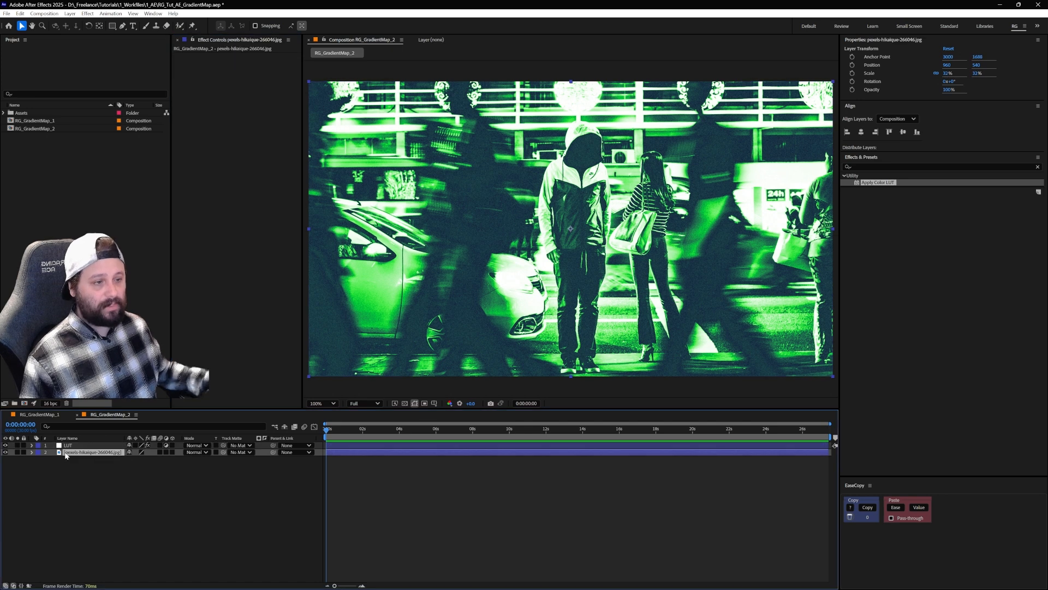